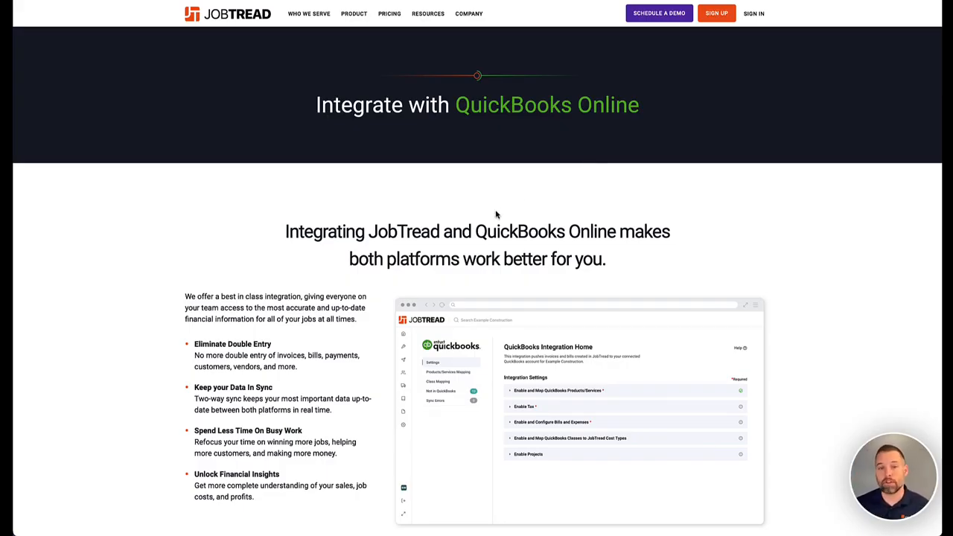
Scroll past Cost & Time Savings to the 'How the QuickBooks Online Integration Works' sync table
scroll(501, 214, "down", 3)
scroll(500, 213, "down", 7)
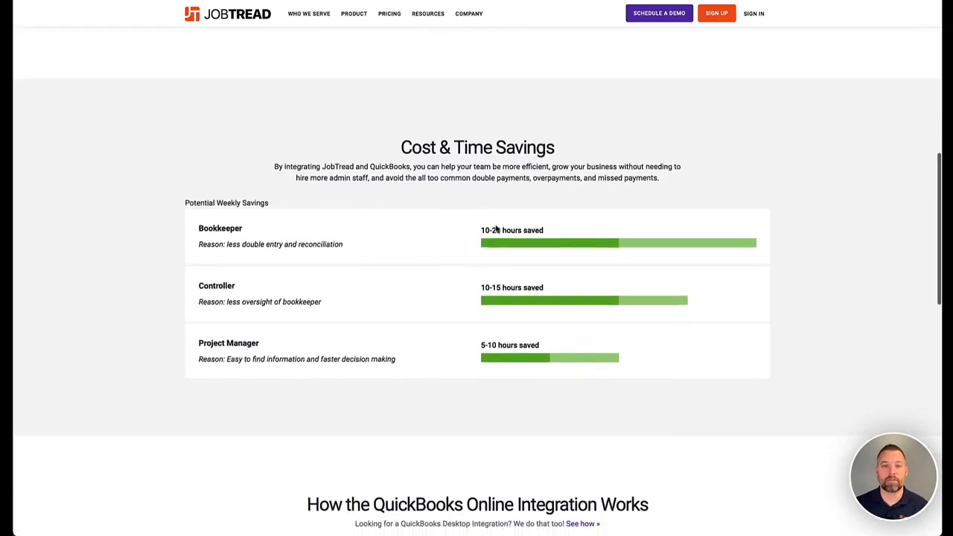
scroll(497, 228, "down", 2)
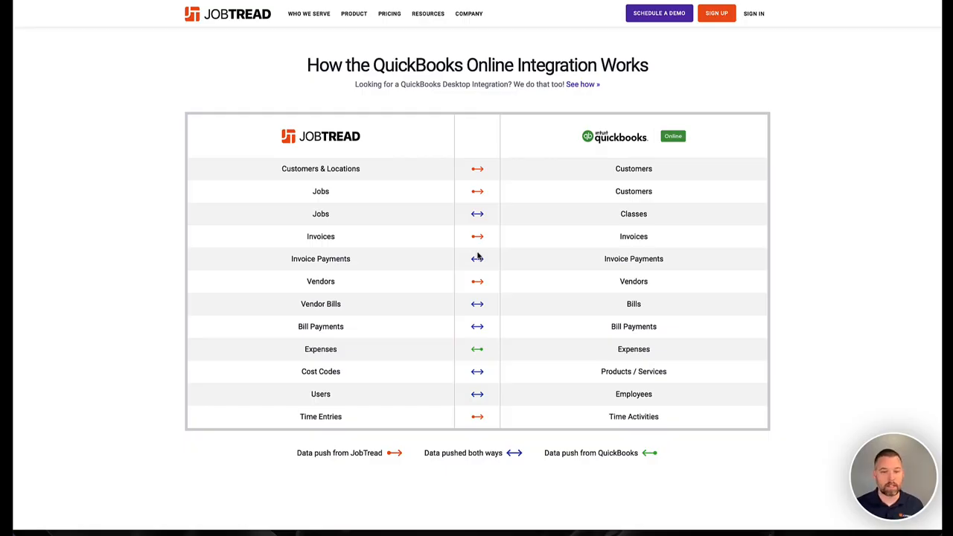
Switch from the integration overview to the JobTread app tab for Job 203
left_click(481, 1)
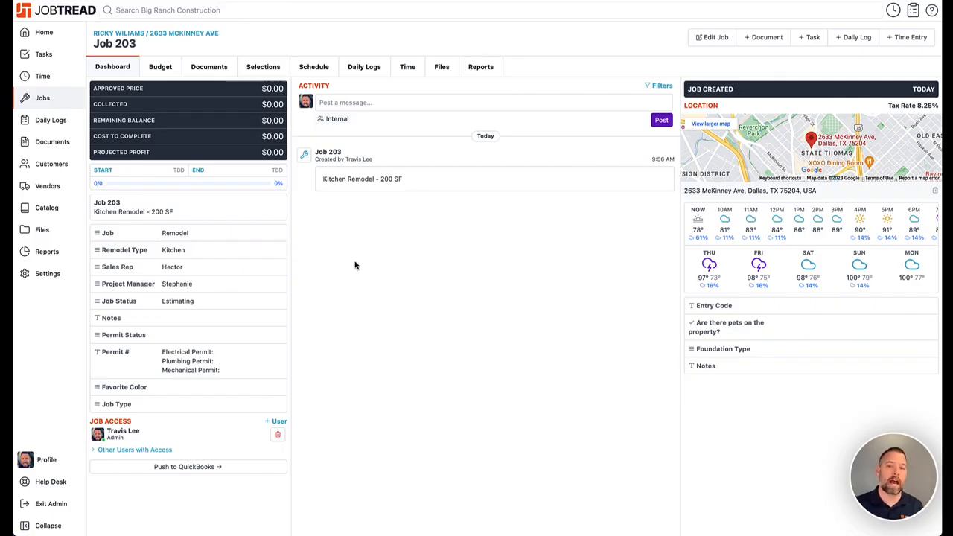
From the fully expanded Budget, create an invoice at 25% Selected Total, $10,500.00
left_click(170, 69)
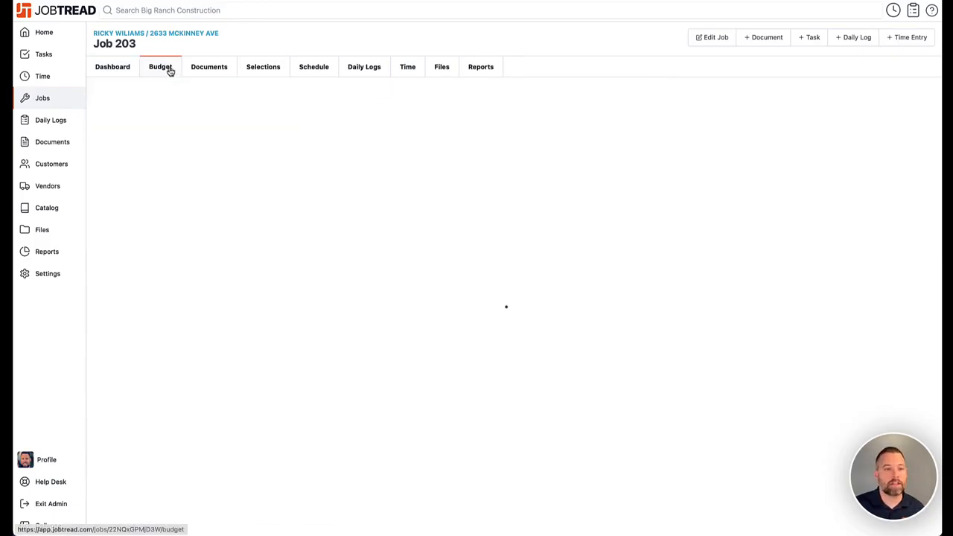
left_click(163, 101)
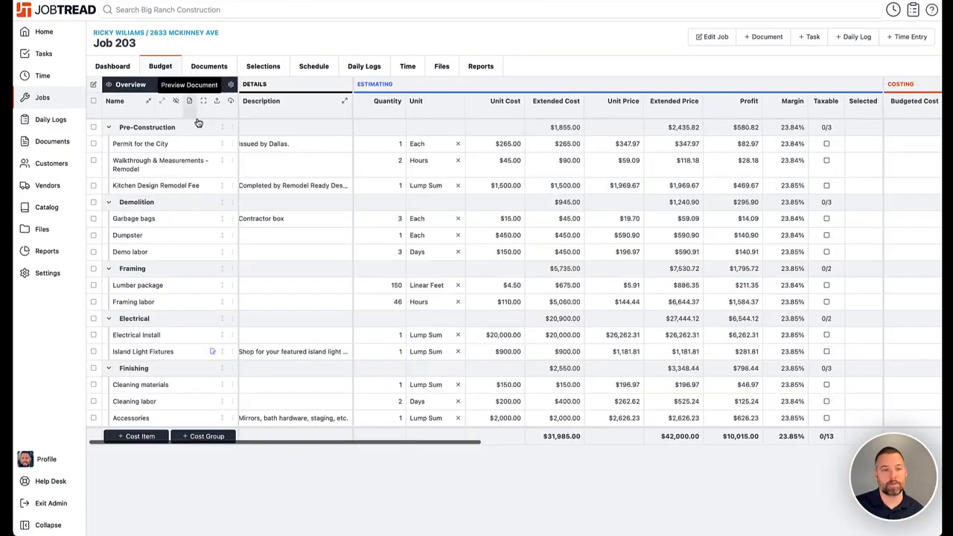
left_click(763, 36)
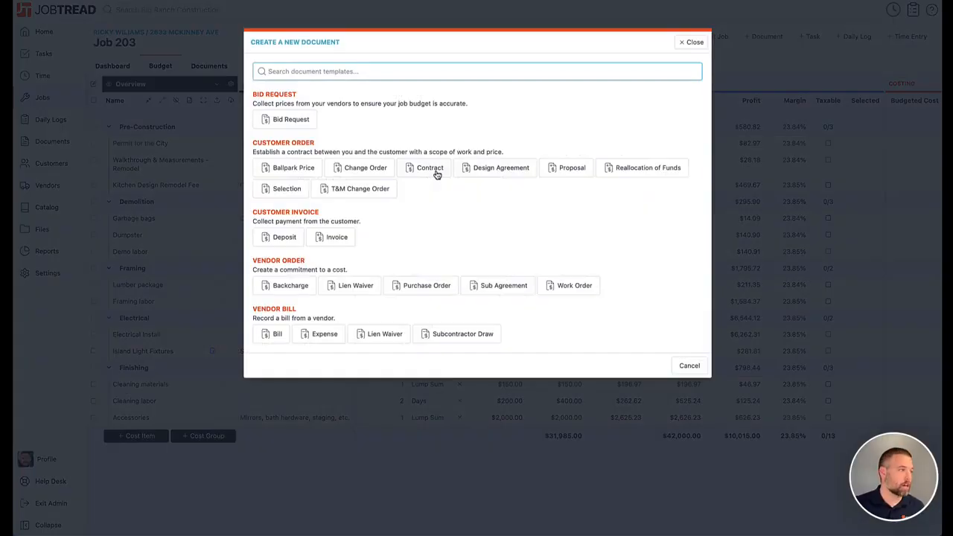
left_click(333, 237)
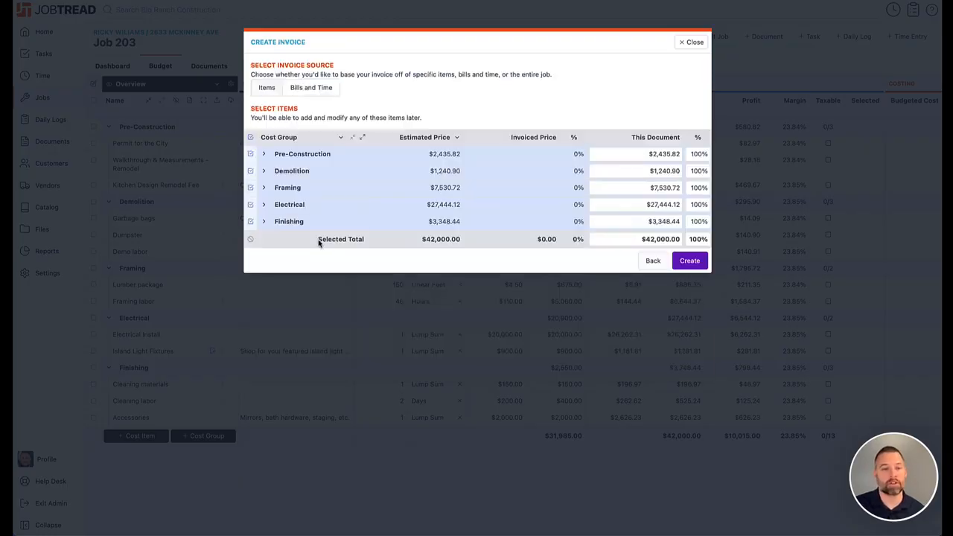
left_click(700, 239)
type("25")
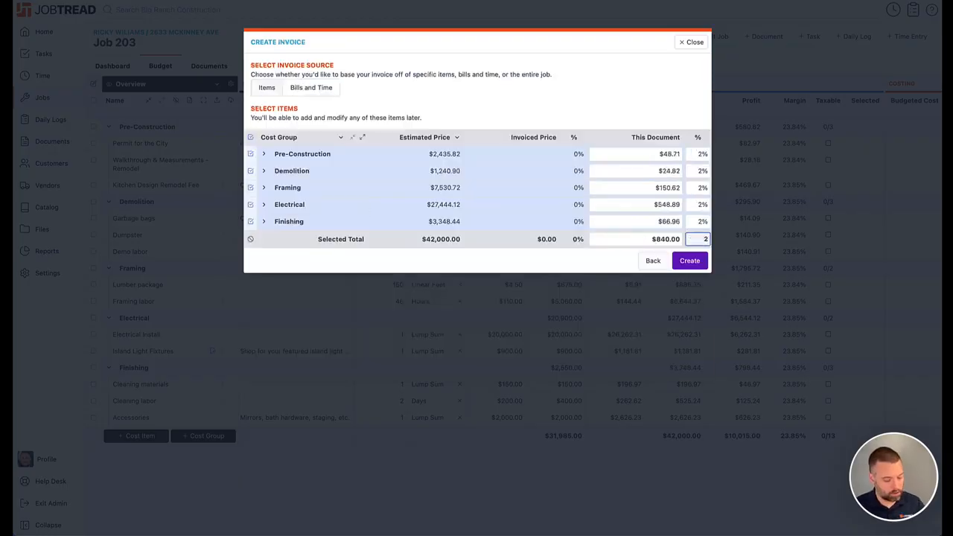
left_click(691, 261)
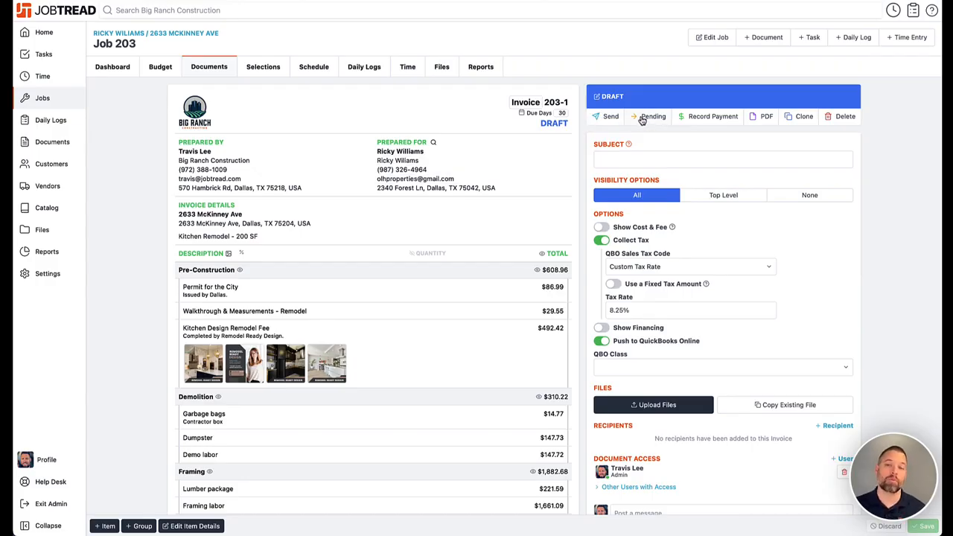
Mark Invoice 203-1 Open without sending it, then jump to QuickBooks Online via View in QBO
left_click(603, 119)
left_click(571, 44)
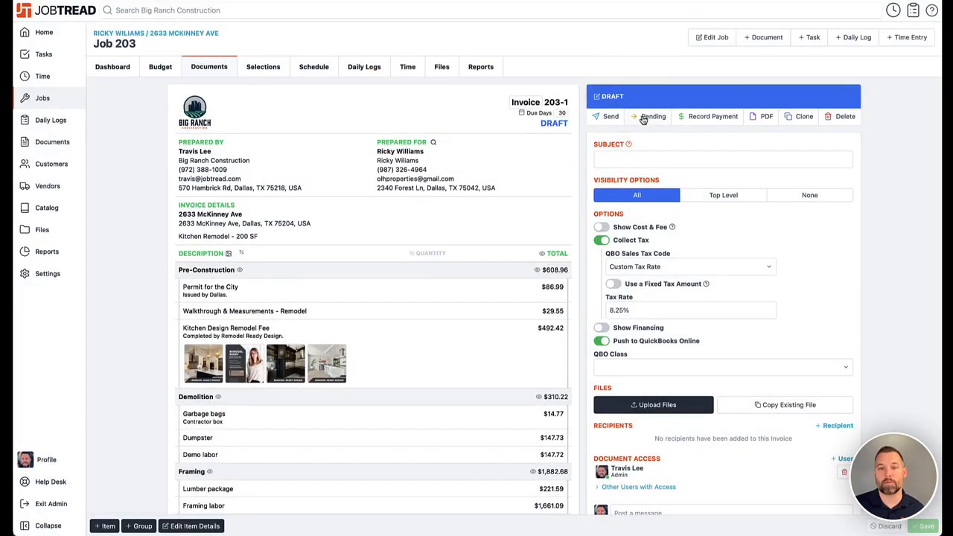
left_click(645, 118)
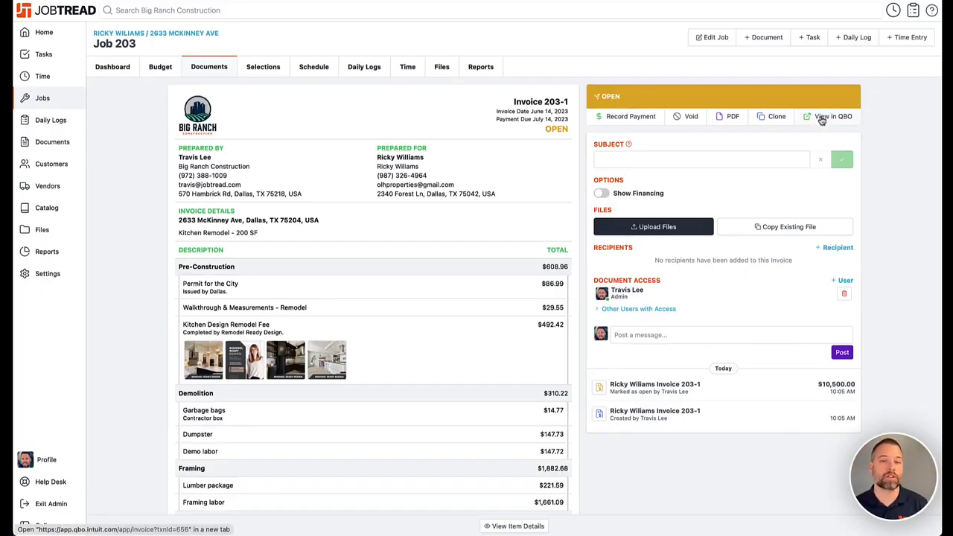
left_click(105, 66)
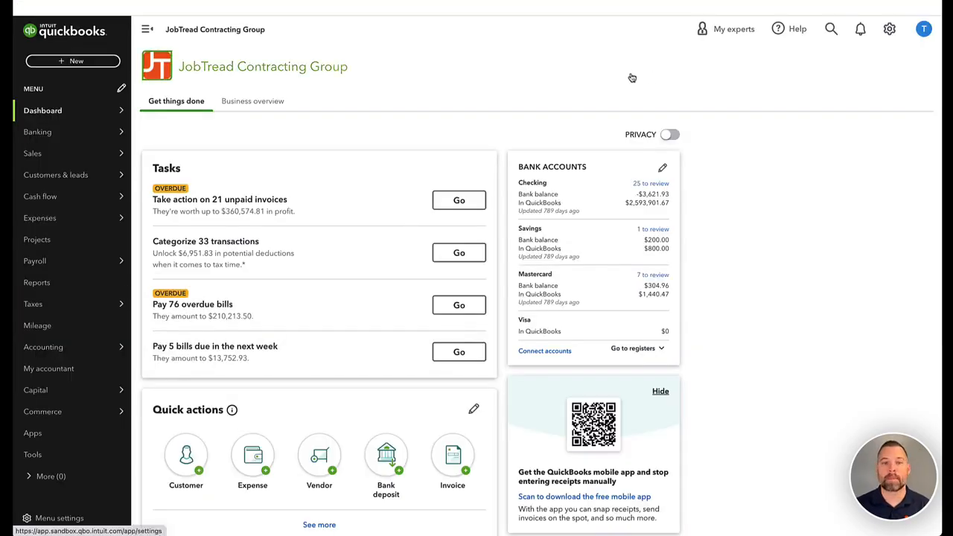
left_click(928, 27)
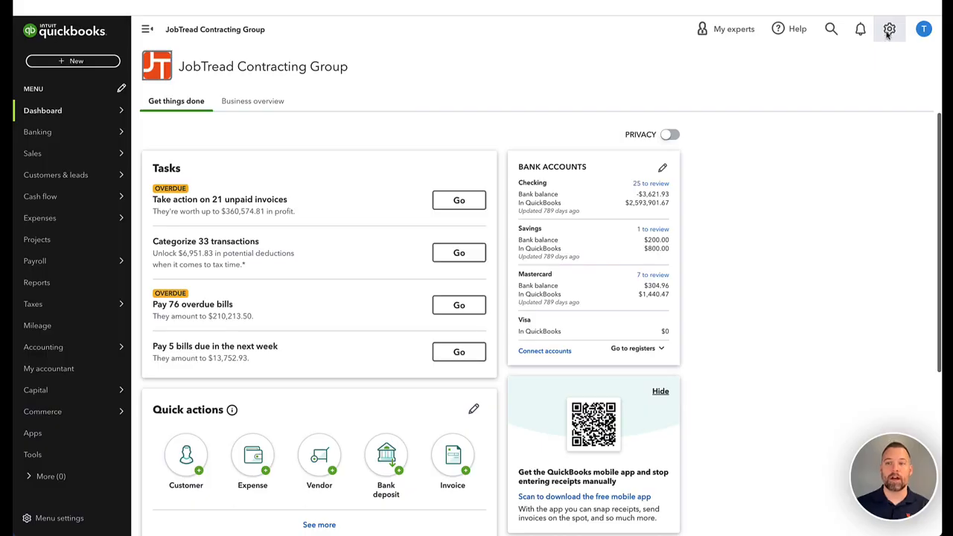
left_click(889, 34)
left_click(890, 30)
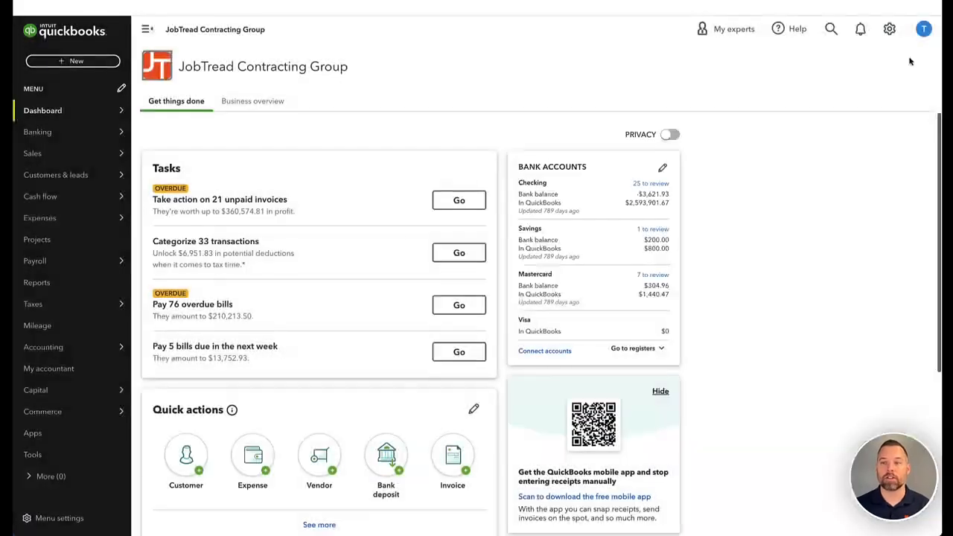
left_click(823, 33)
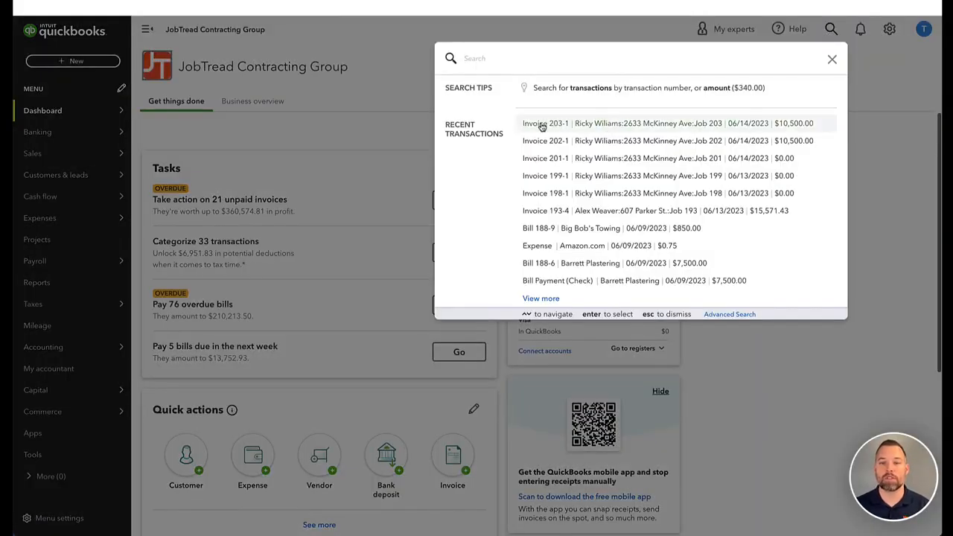
left_click(648, 124)
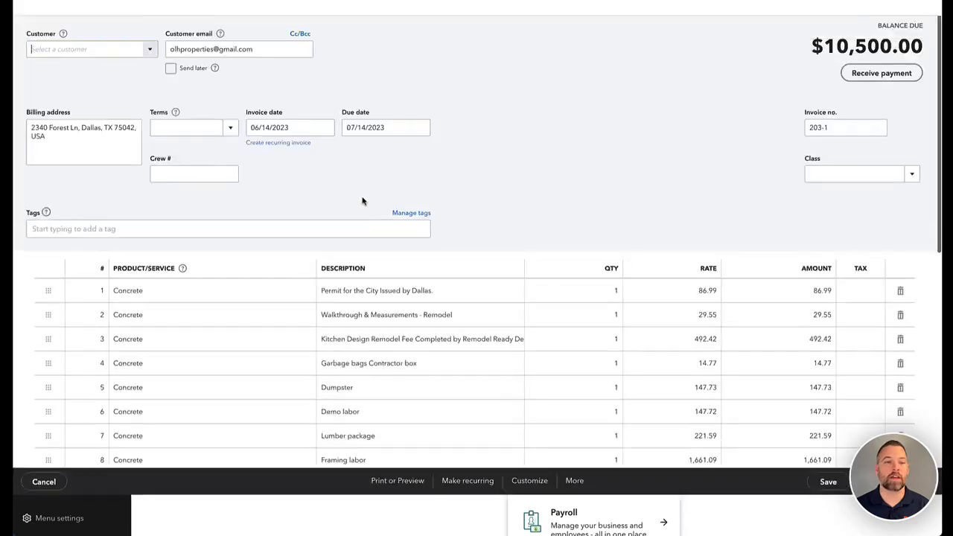
scroll(357, 288, "down", 3)
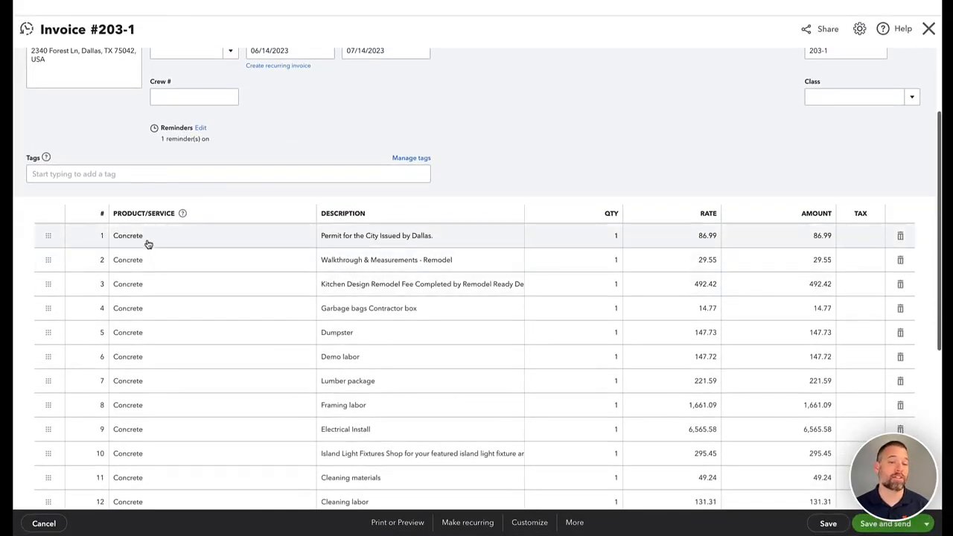
scroll(147, 245, "up", 3)
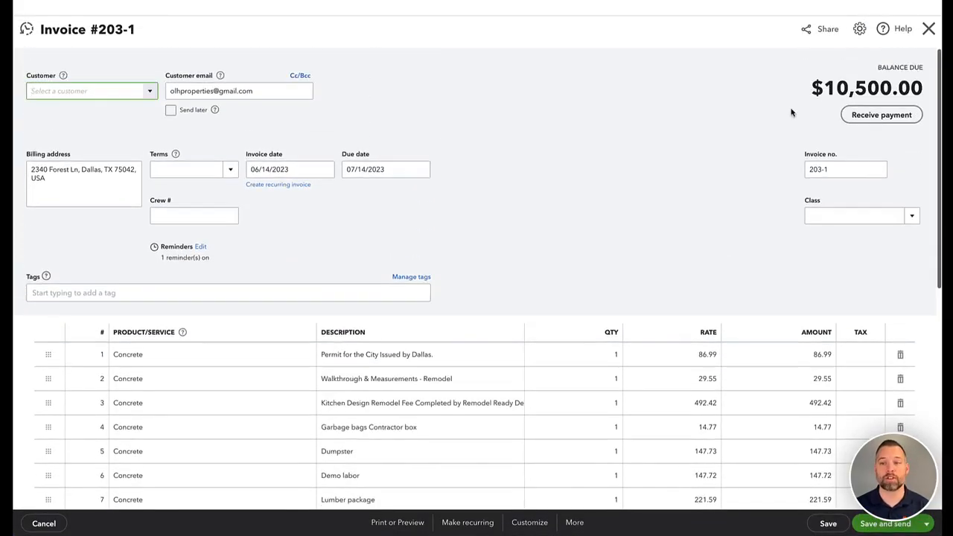
left_click(929, 28)
mouse_move(130, 190)
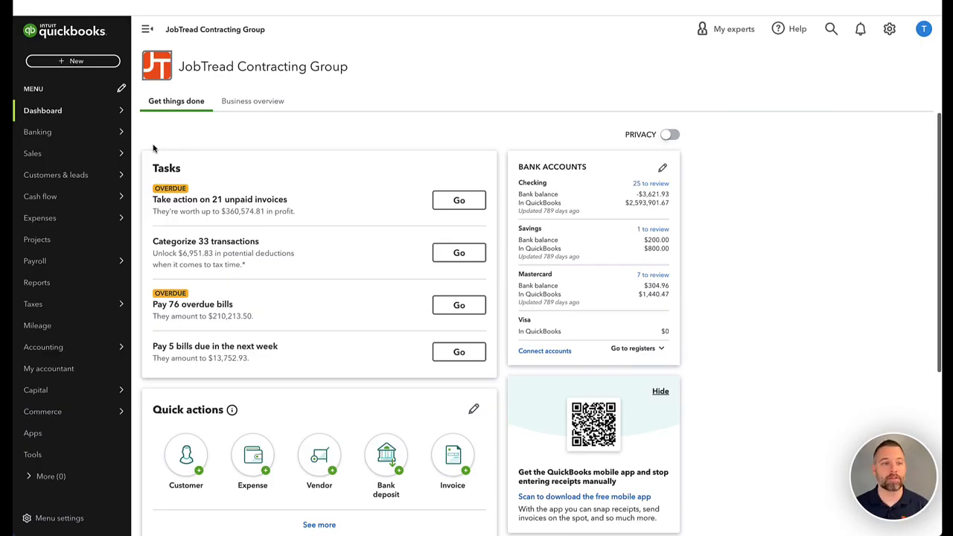
Browse QuickBooks' Customers & leads list, with customers' locations and jobs nested beneath them
left_click(82, 175)
scroll(323, 215, "down", 2)
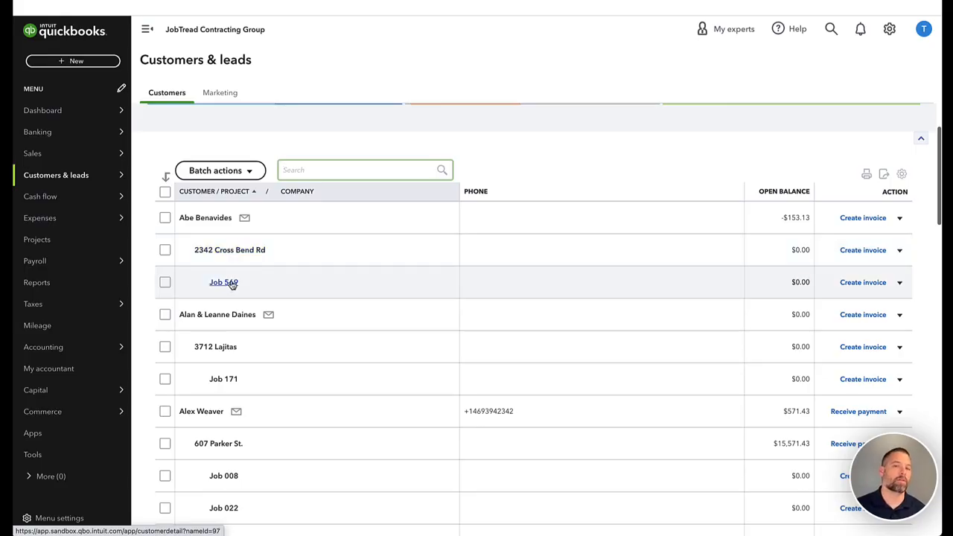
scroll(231, 285, "down", 2)
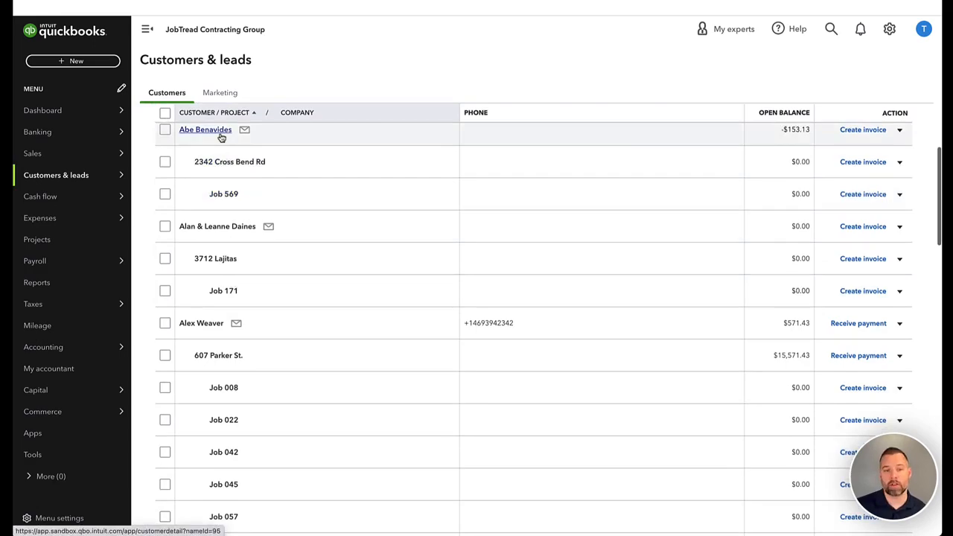
scroll(222, 246, "down", 2)
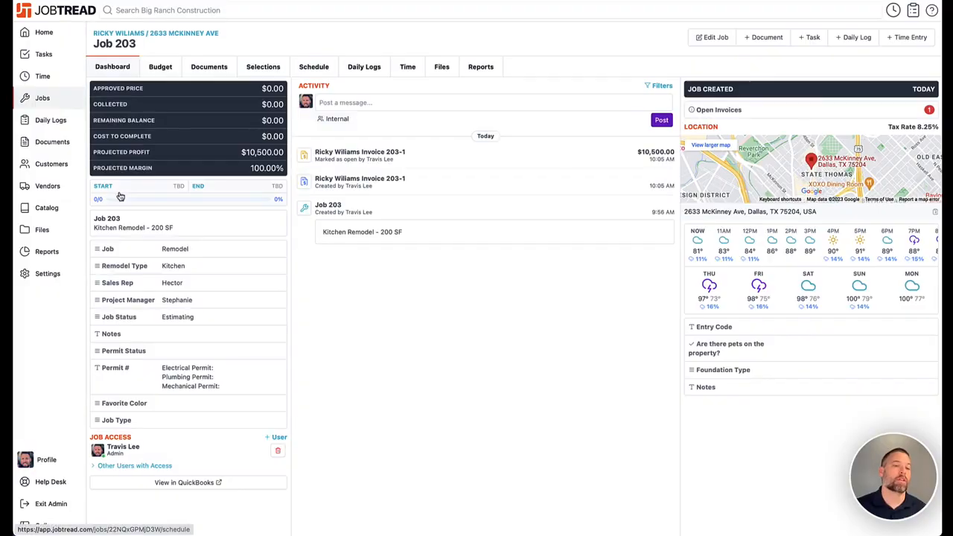
Find and open the 12' Deckorators Dock and Deck item in the Catalog's cost items
left_click(58, 213)
scroll(134, 198, "down", 10)
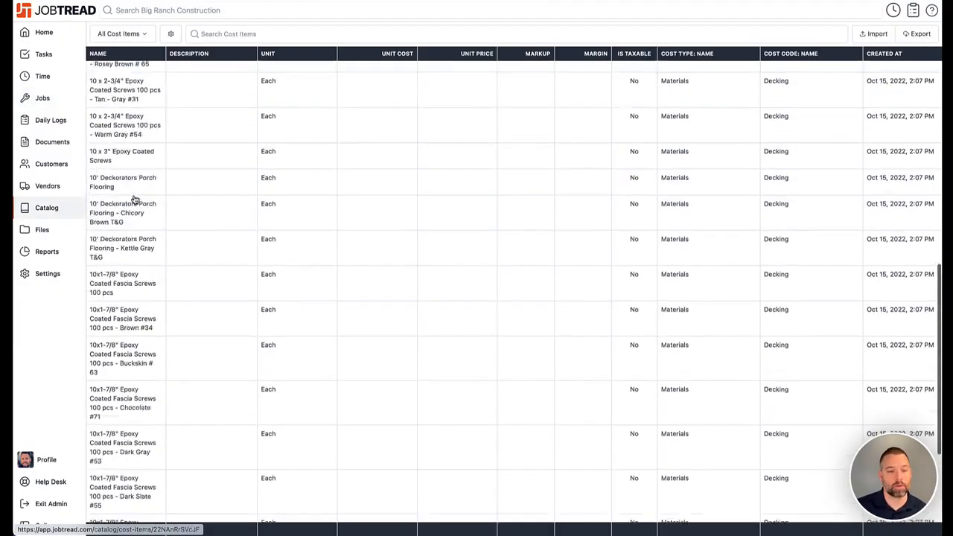
scroll(134, 201, "down", 5)
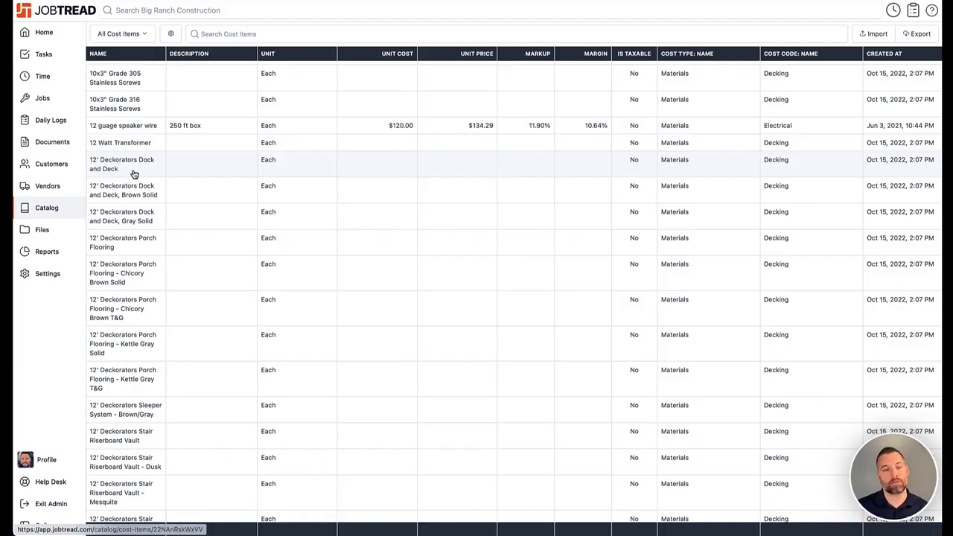
left_click(134, 171)
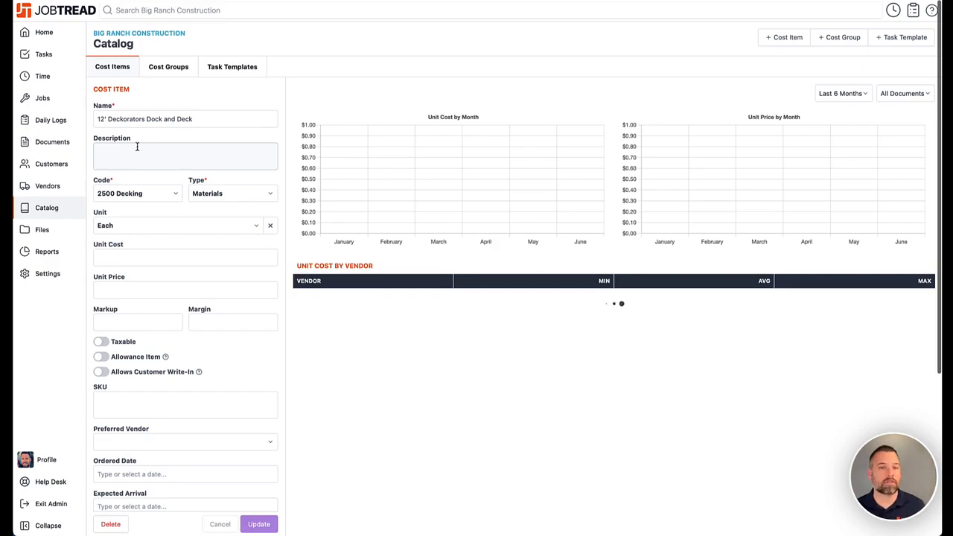
Review the cost code list, keep 2500 Decking on the item, and go to company Settings
left_click(159, 201)
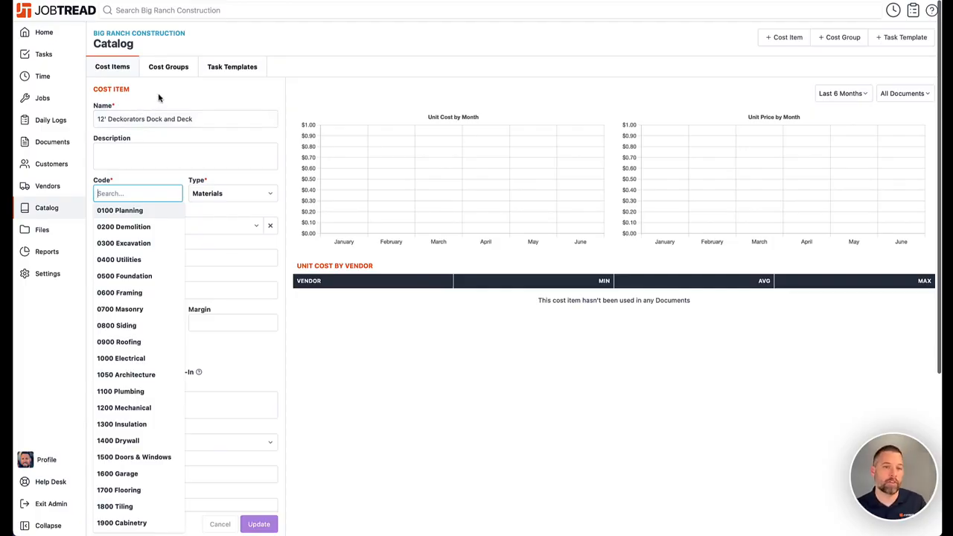
left_click(159, 98)
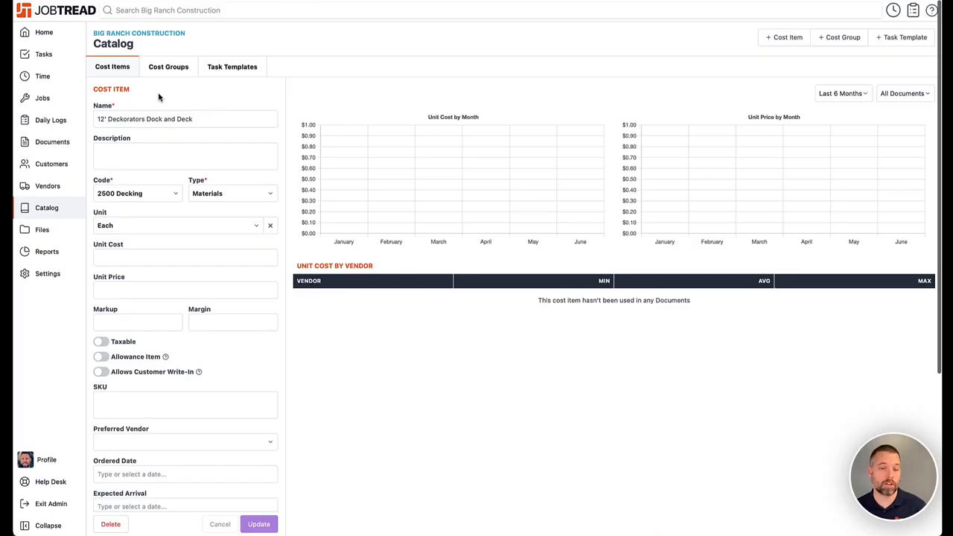
left_click(48, 273)
In the QuickBooks integration, toggle Use Projects on and back off, then view Products/Services Mapping
left_click(514, 67)
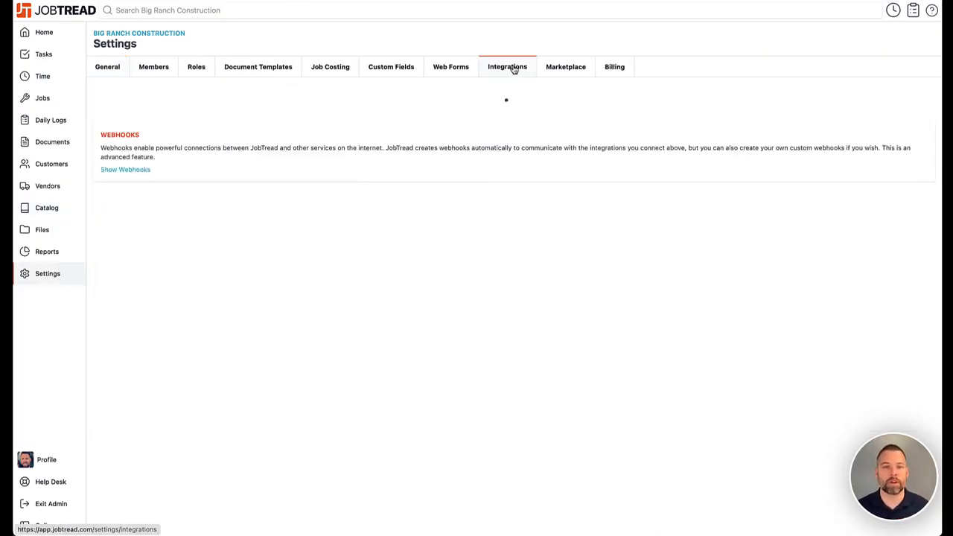
left_click(172, 125)
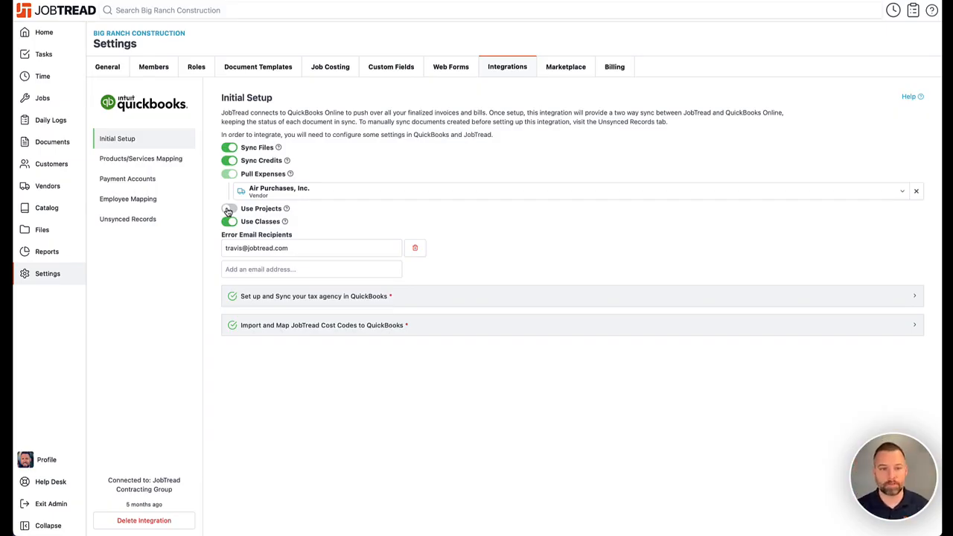
left_click(228, 209)
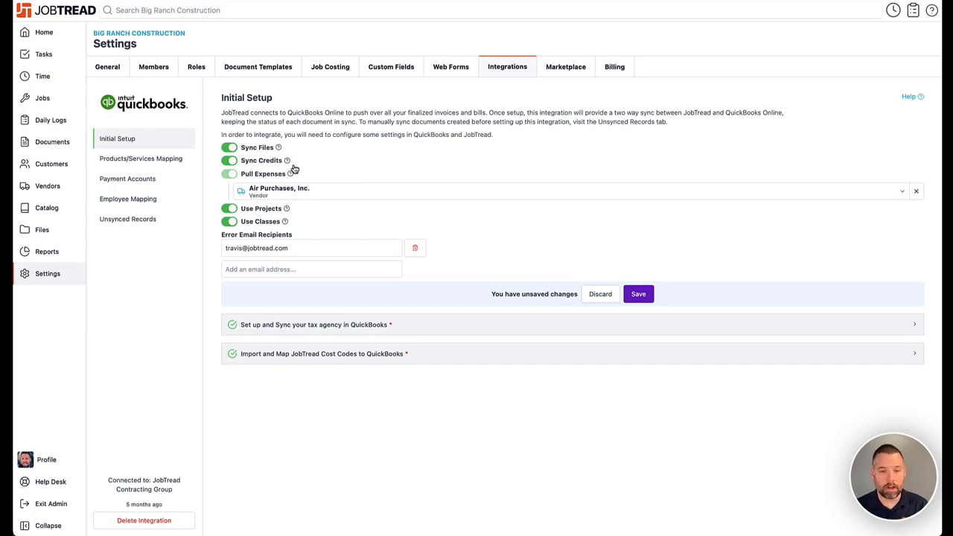
left_click(229, 209)
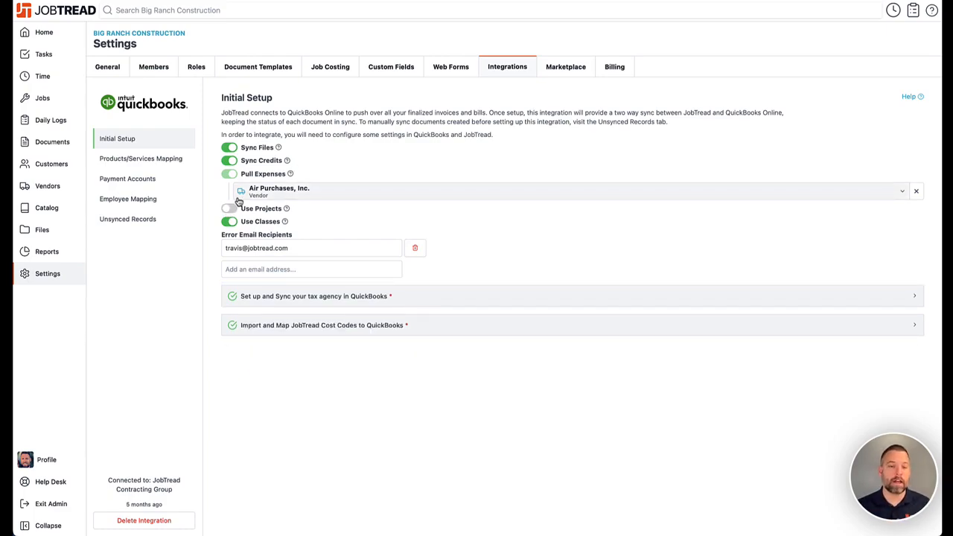
left_click(229, 208)
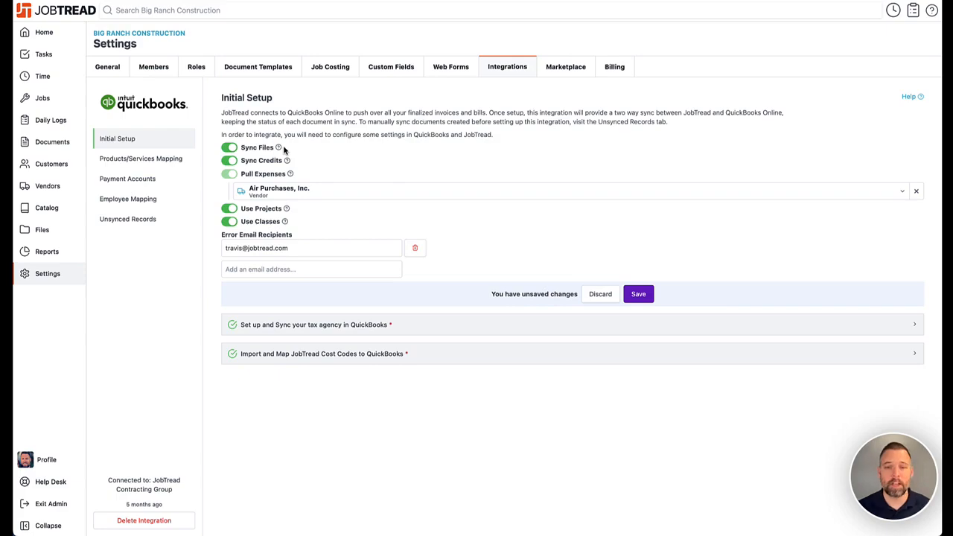
left_click(229, 208)
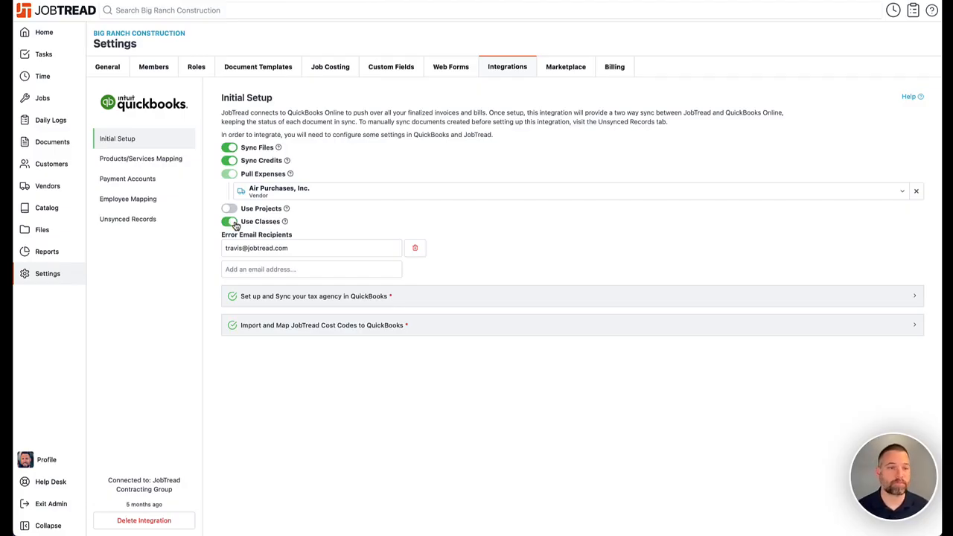
left_click(154, 161)
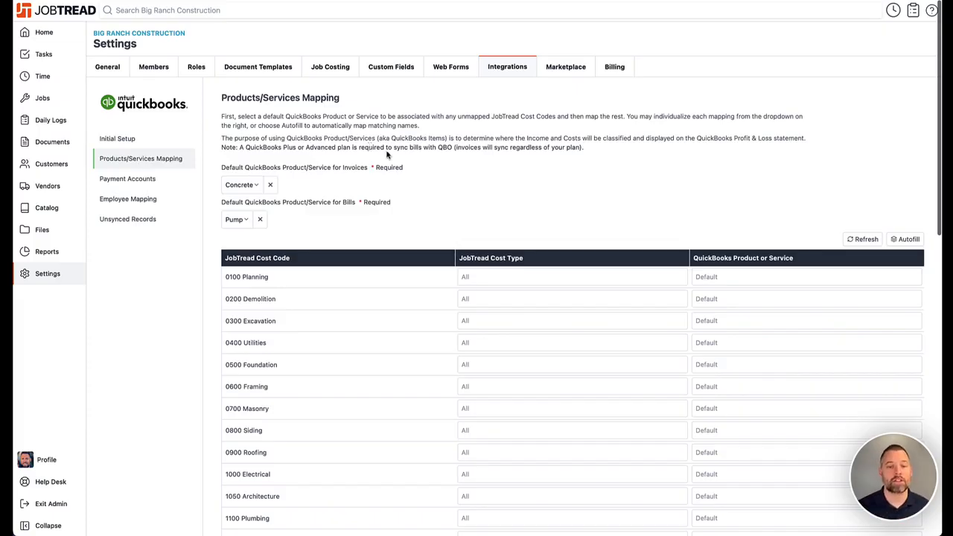
Review cost code mappings leaving 0100 Planning unchanged, then scroll Reports to its QuickBooks section
scroll(394, 156, "down", 2)
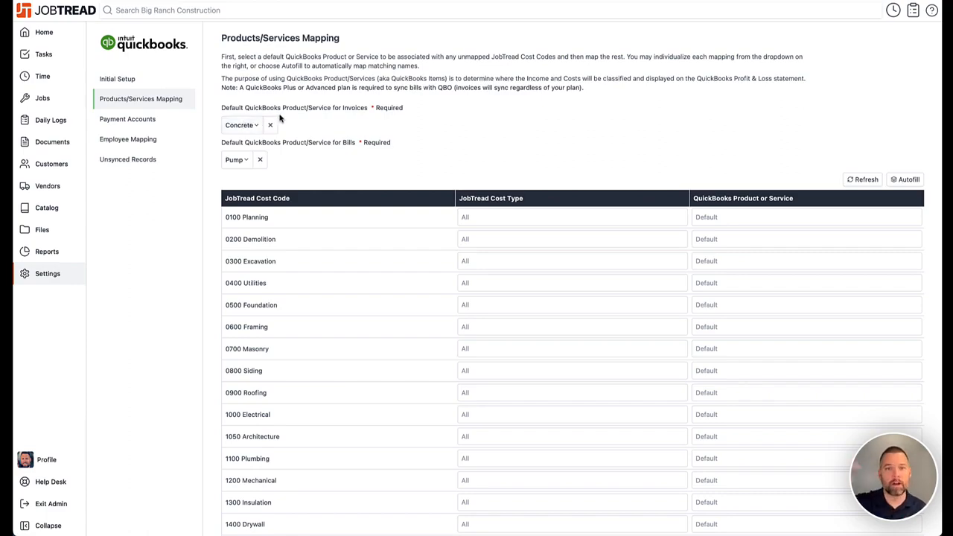
scroll(369, 156, "down", 1)
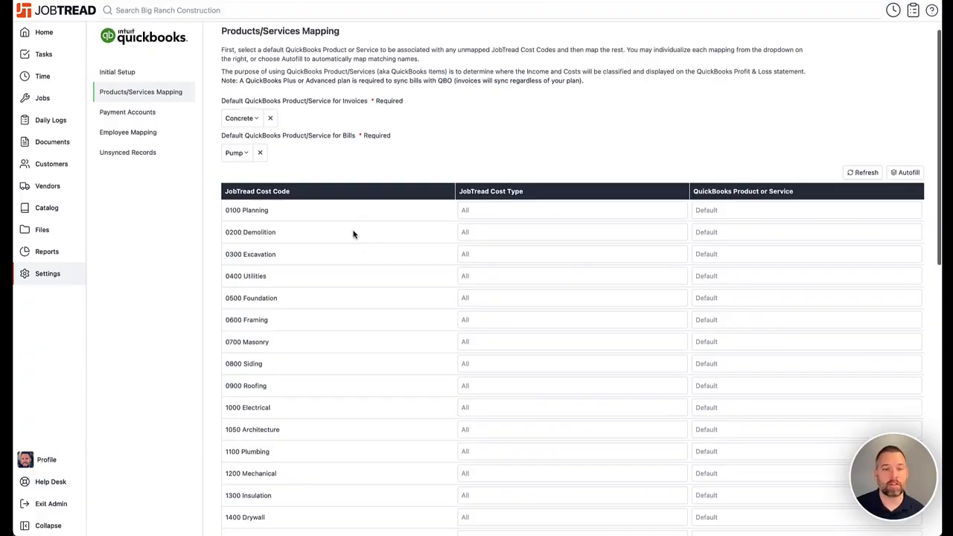
left_click(716, 210)
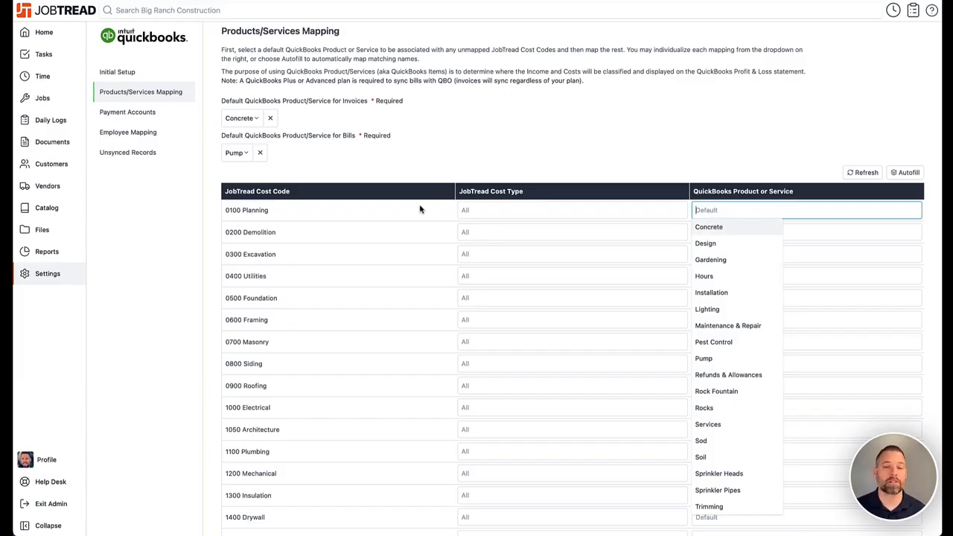
left_click(400, 189)
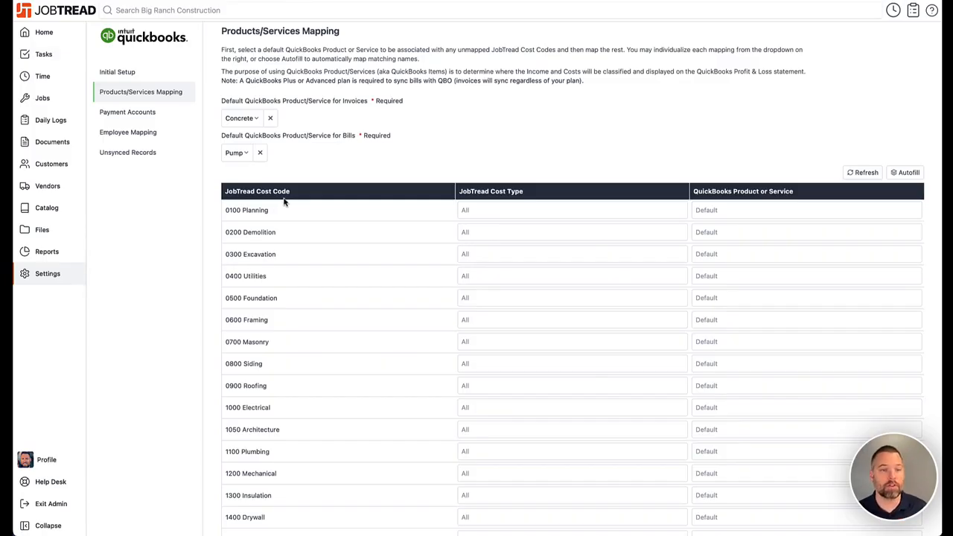
left_click(47, 251)
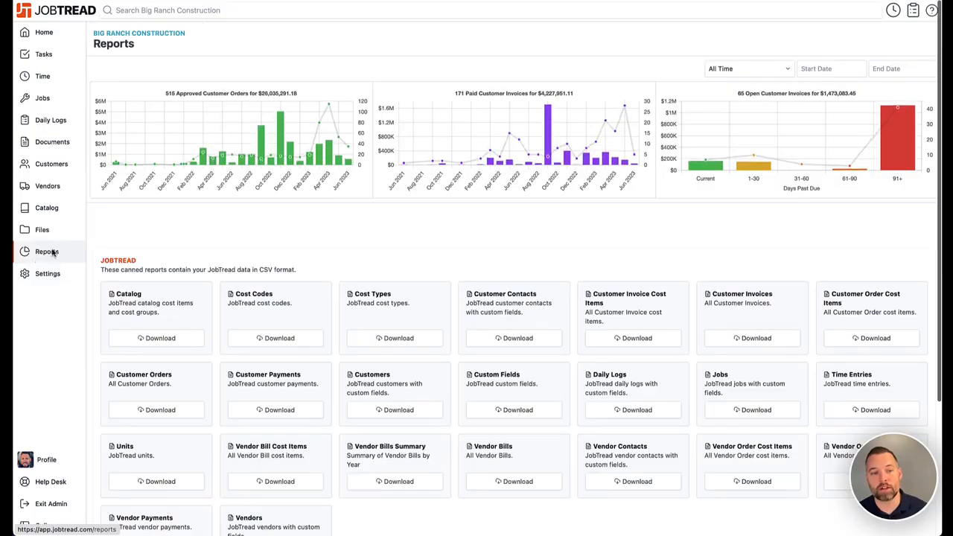
scroll(423, 498, "down", 3)
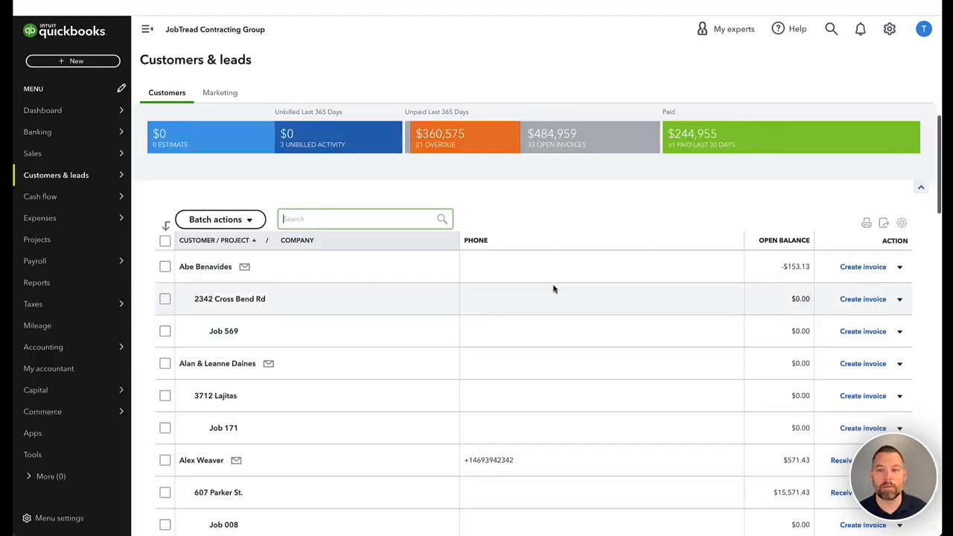
Start a Products and Services import from products-services-2023-06-14.csv and advance to the final step
left_click(889, 29)
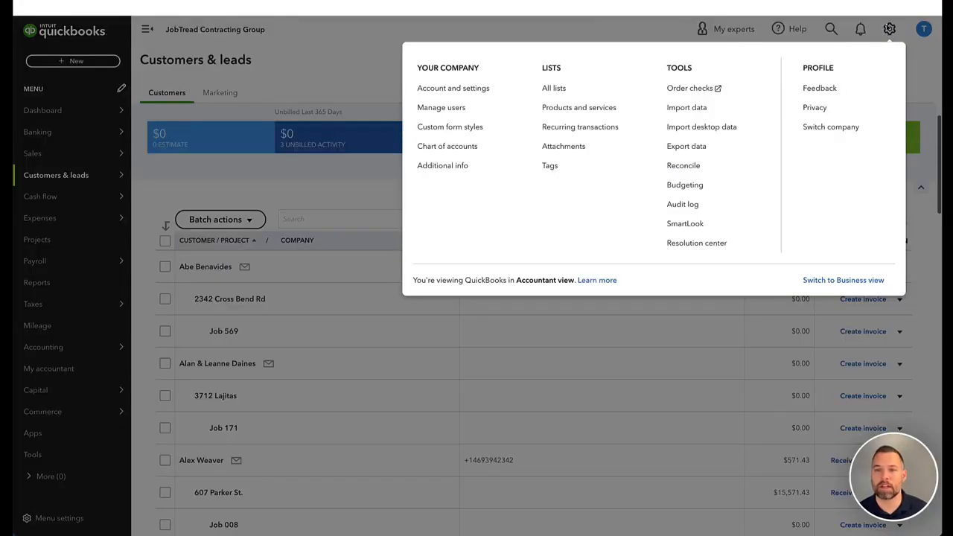
left_click(715, 111)
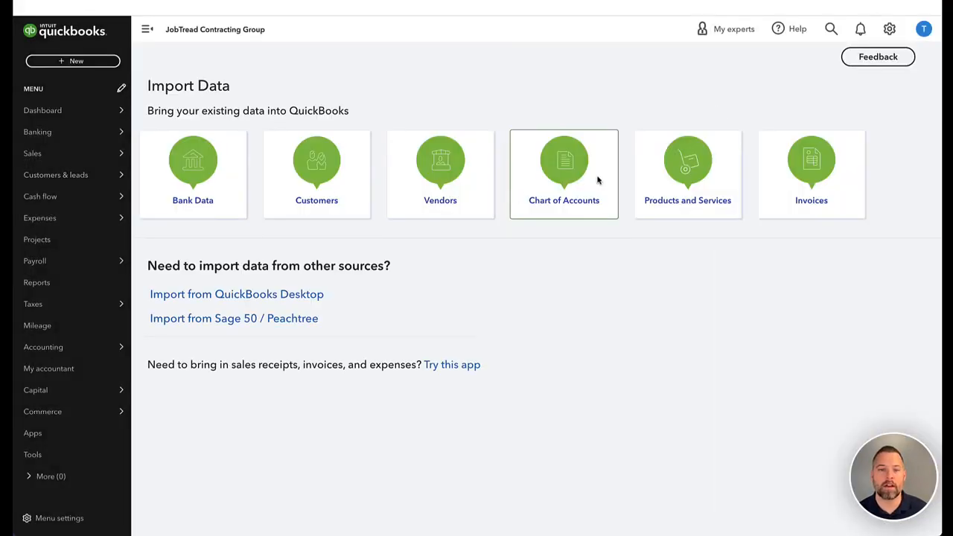
left_click(659, 169)
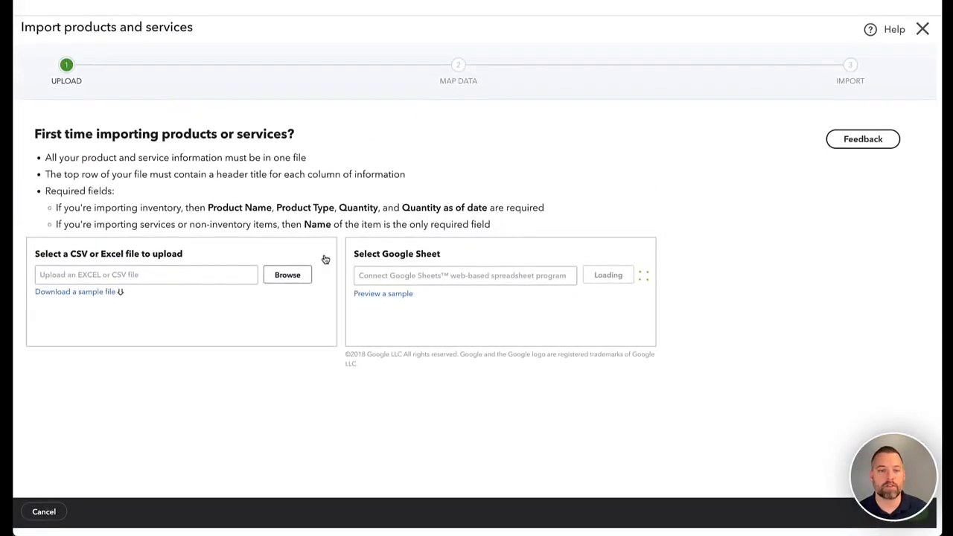
left_click(278, 277)
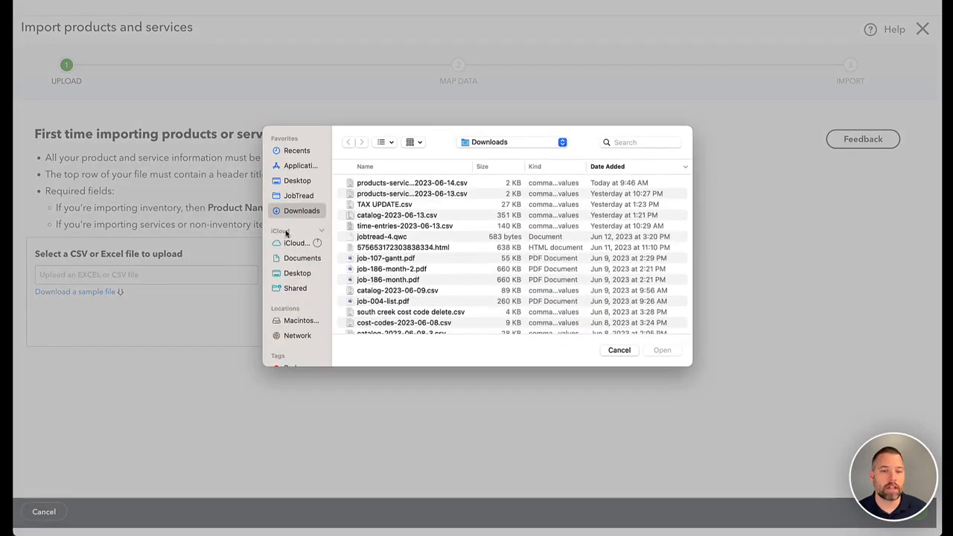
double_click(364, 184)
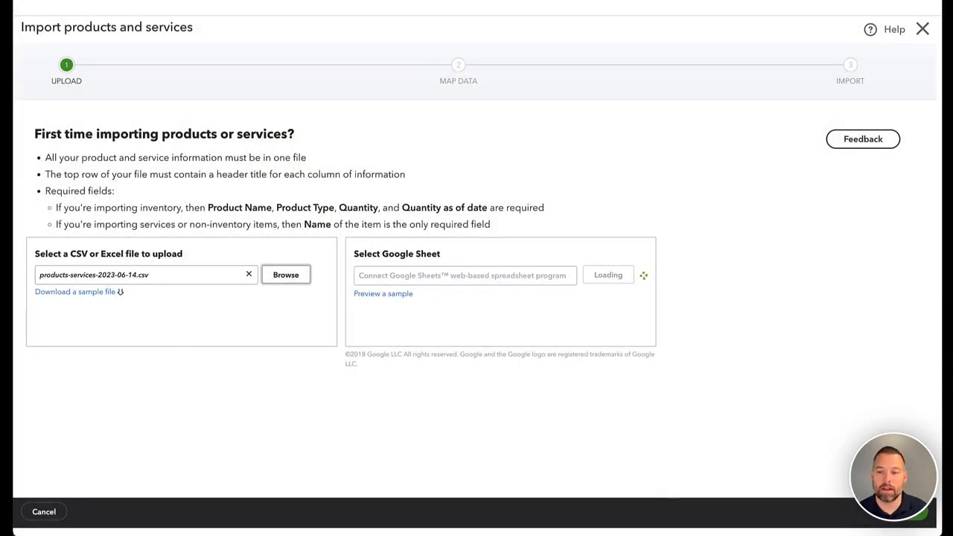
left_click(912, 511)
left_click(912, 512)
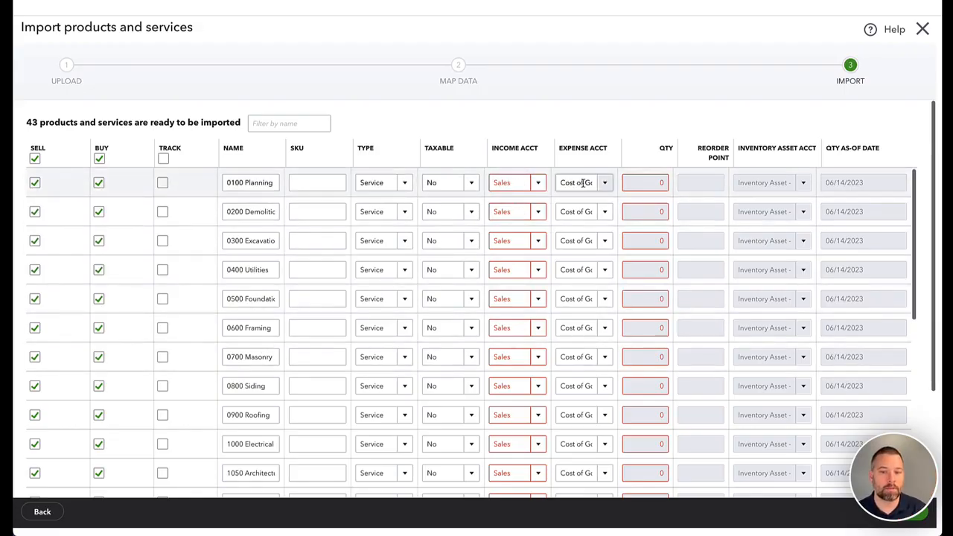
Inspect 0100 Planning's income account choices, then leave the 43-item import without saving
left_click(537, 184)
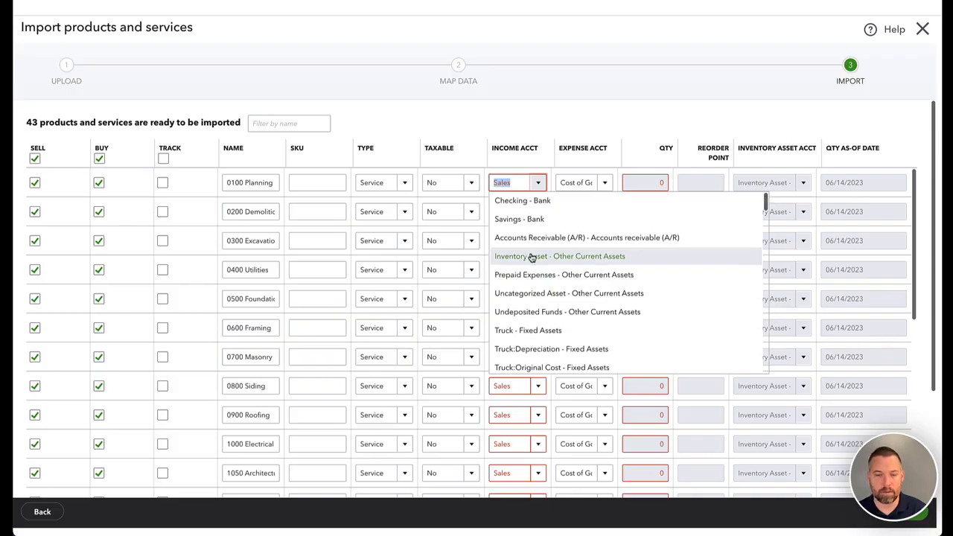
scroll(530, 256, "down", 3)
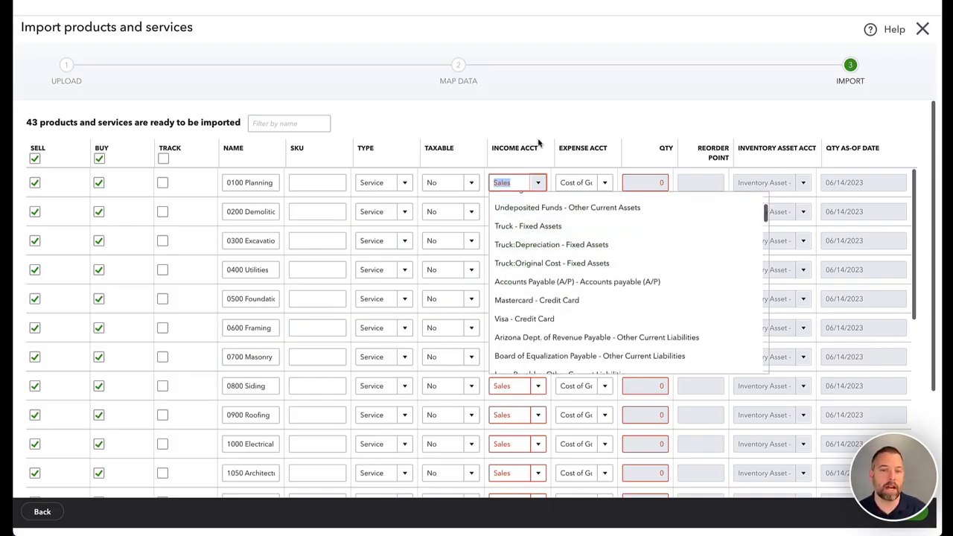
left_click(569, 150)
scroll(811, 224, "down", 1)
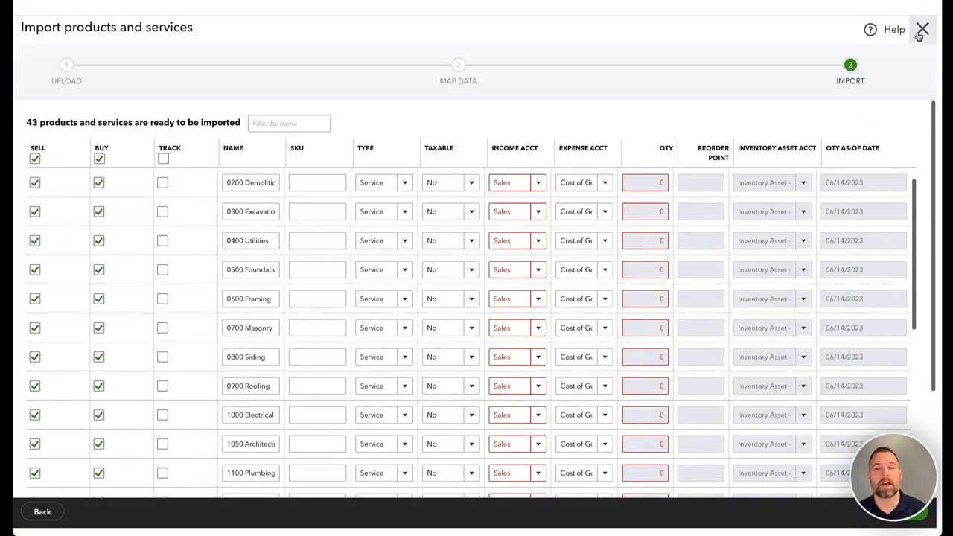
left_click(922, 30)
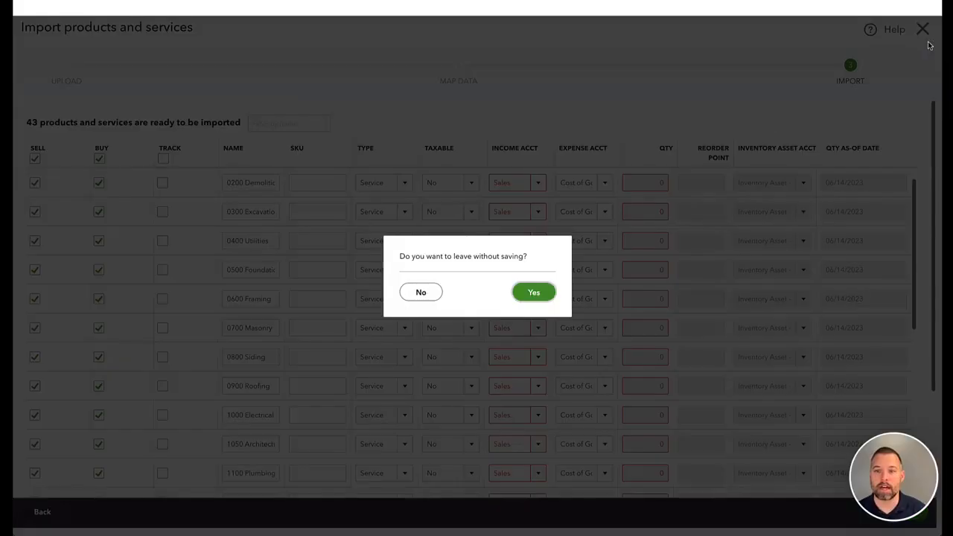
left_click(534, 291)
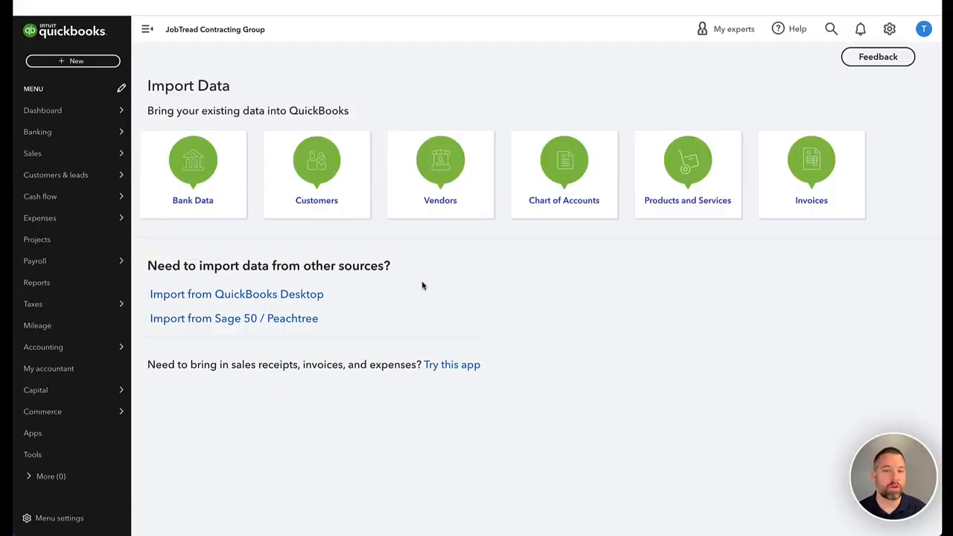
Edit the Concrete service and mark it purchased from a vendor, with Purchases as expense account
left_click(891, 29)
left_click(599, 113)
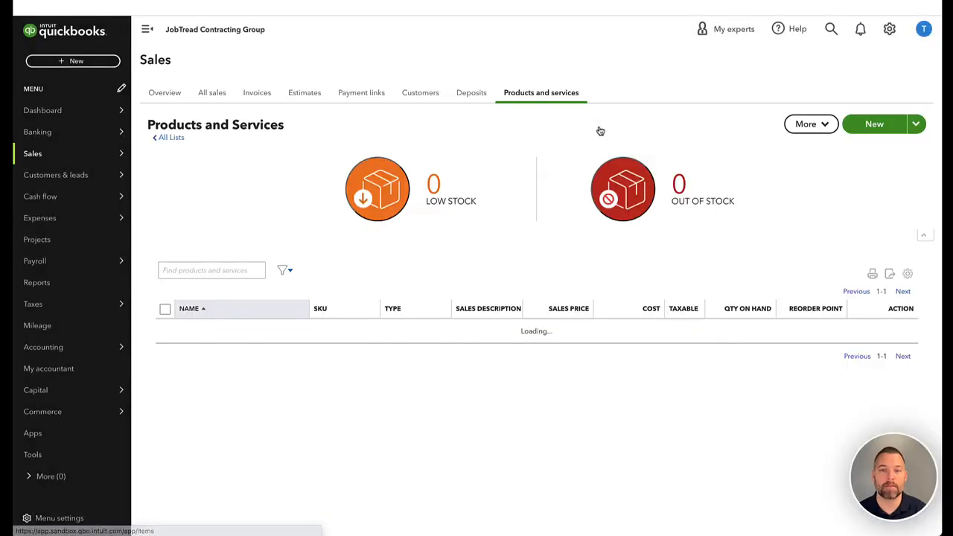
scroll(710, 233, "down", 2)
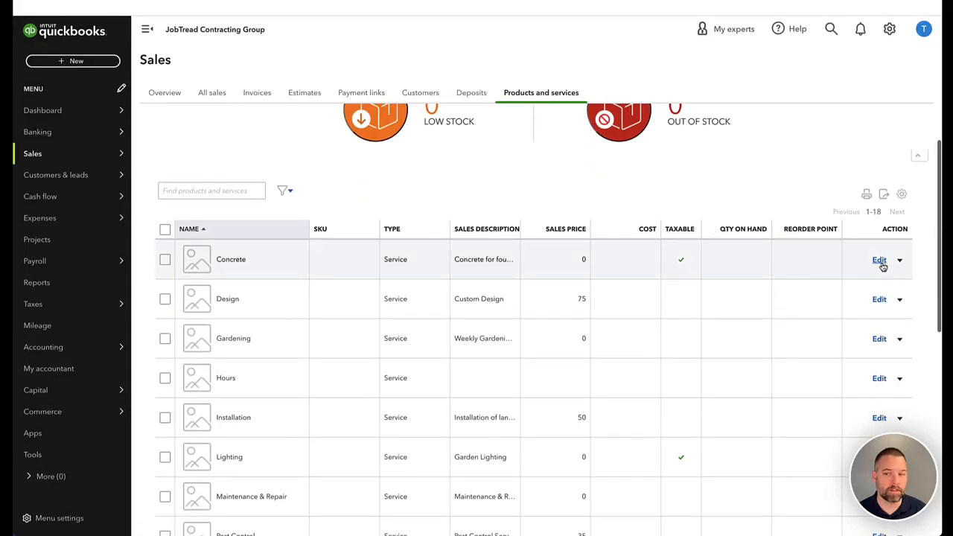
left_click(880, 260)
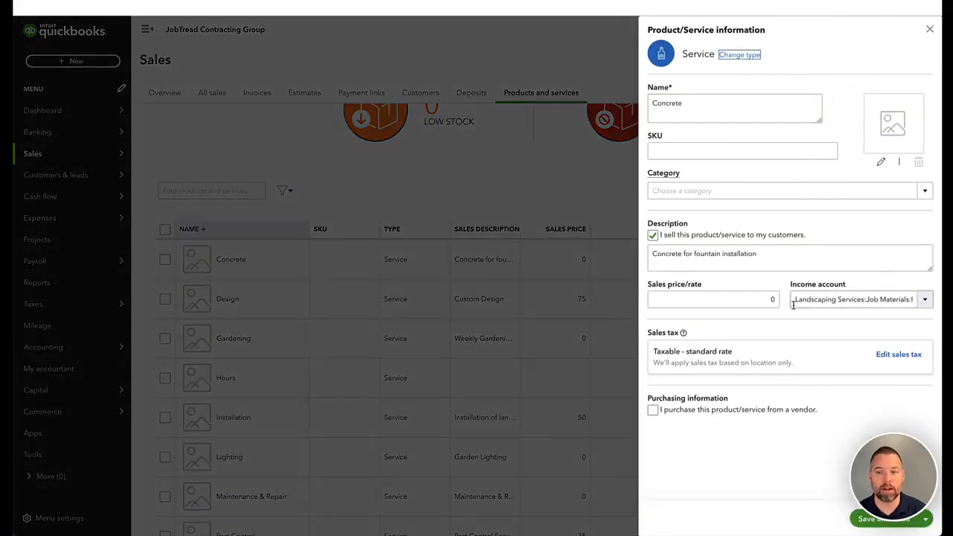
left_click(653, 409)
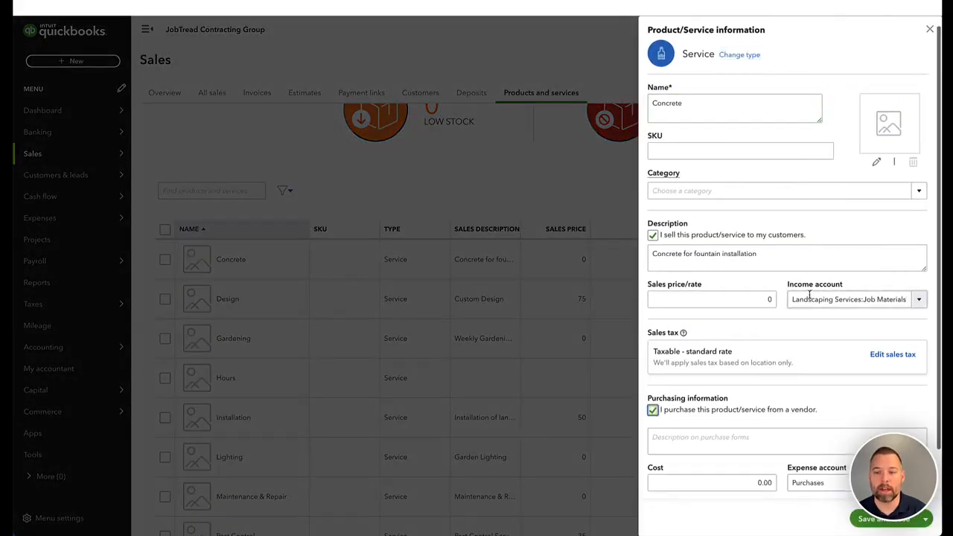
scroll(839, 404, "down", 1)
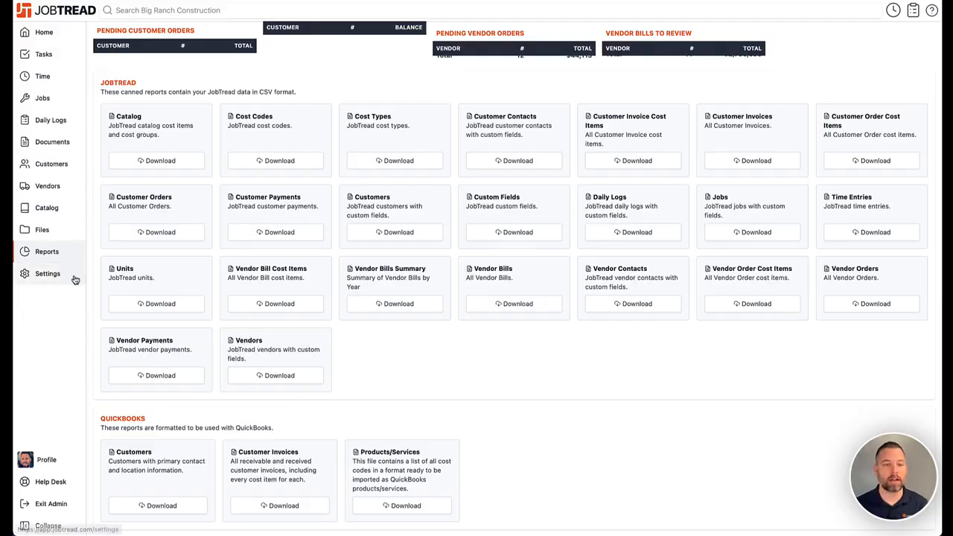
In the QuickBooks integration's product mapping, review the product options for 0100 Planning without choosing one
left_click(77, 277)
left_click(483, 75)
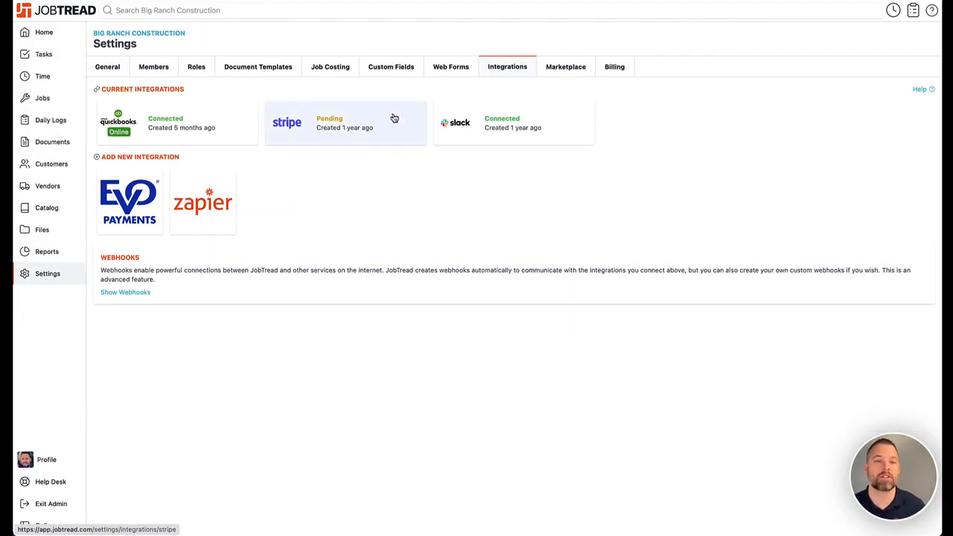
left_click(204, 125)
left_click(169, 159)
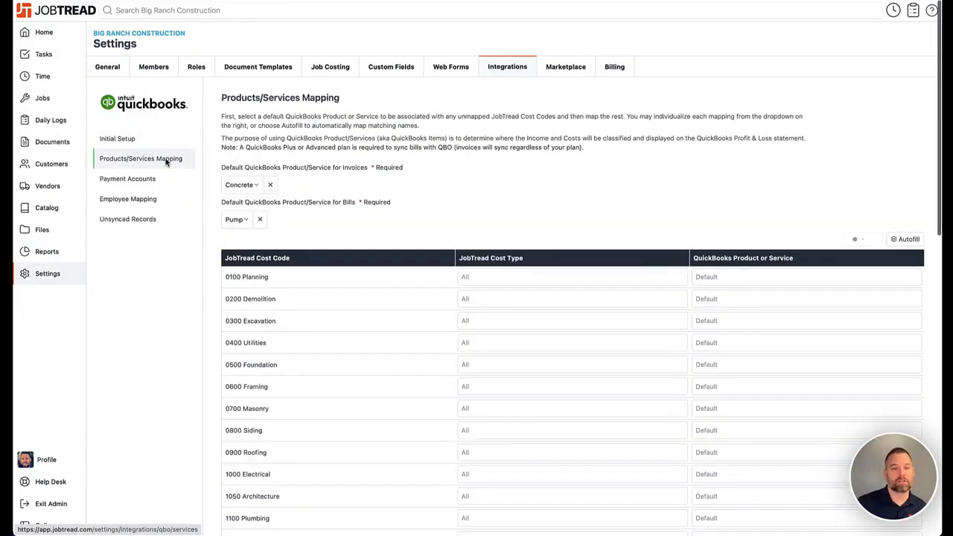
left_click(743, 277)
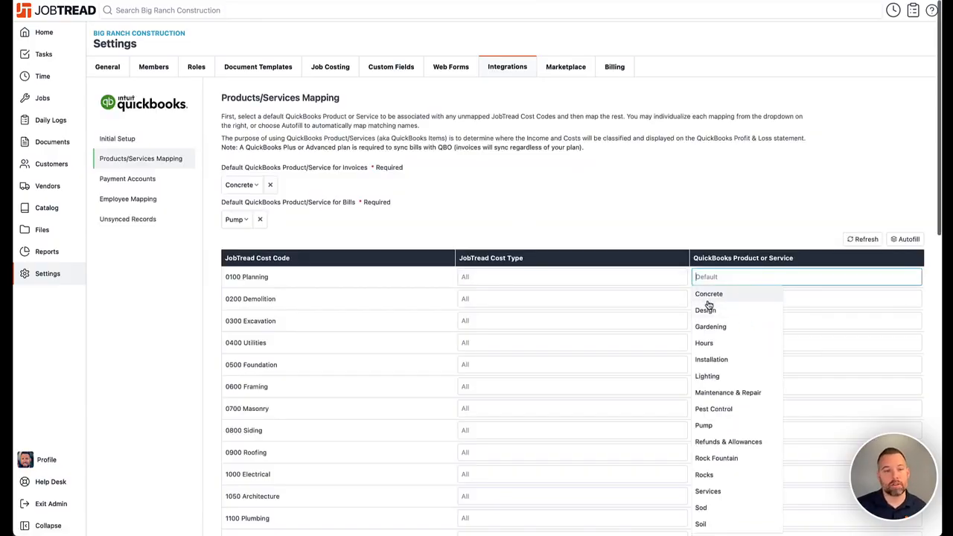
left_click(778, 248)
scroll(774, 246, "down", 1)
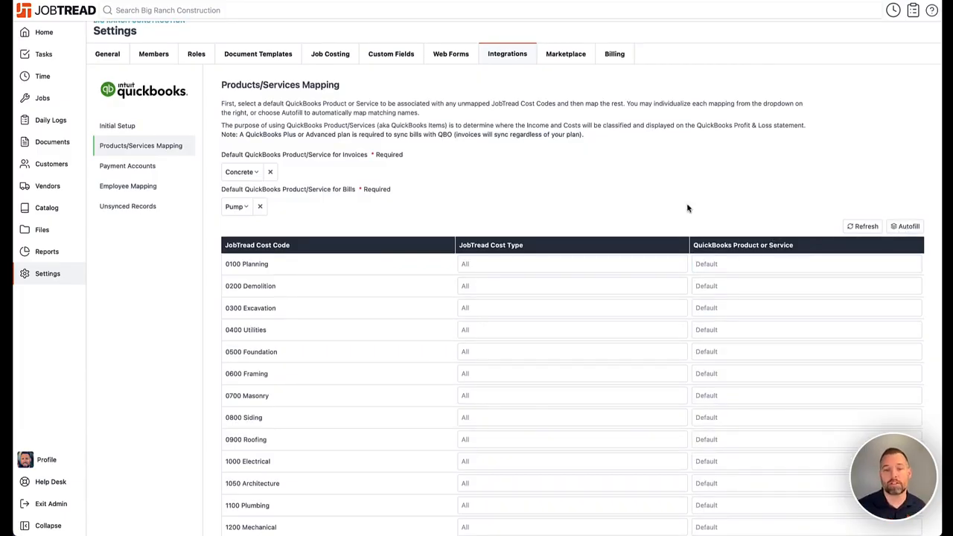
scroll(643, 232, "down", 5)
scroll(643, 231, "up", 5)
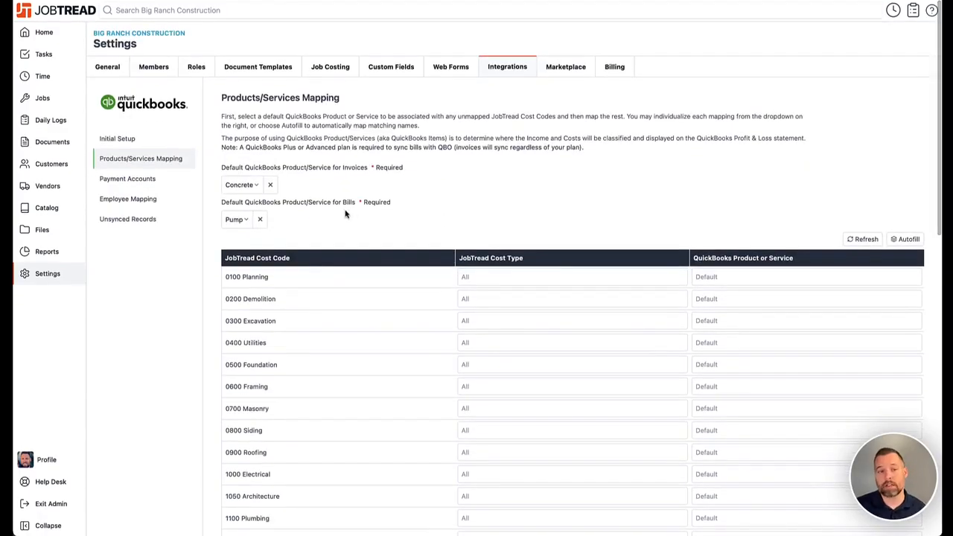
Leave the processing fee account unset in Payment Accounts, then go to Employee Mapping
left_click(162, 188)
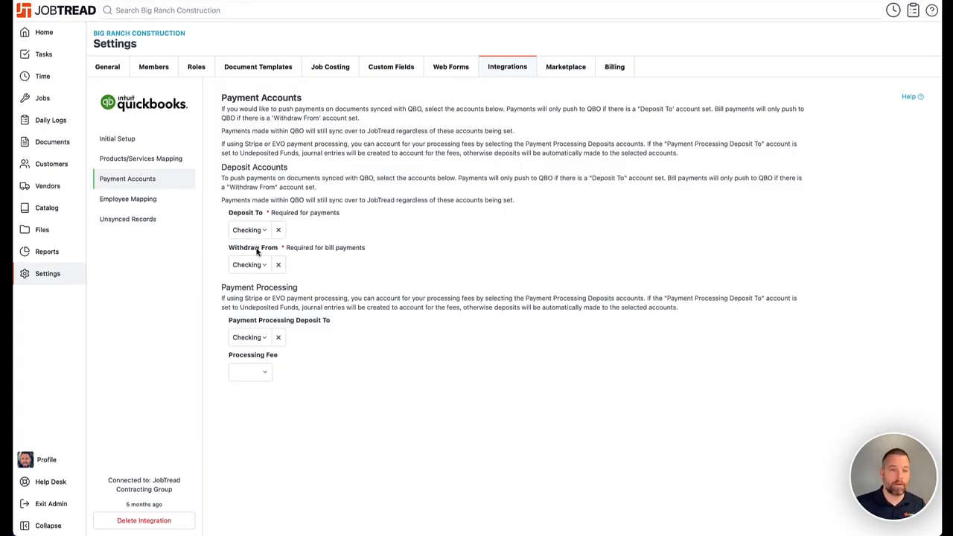
left_click(256, 374)
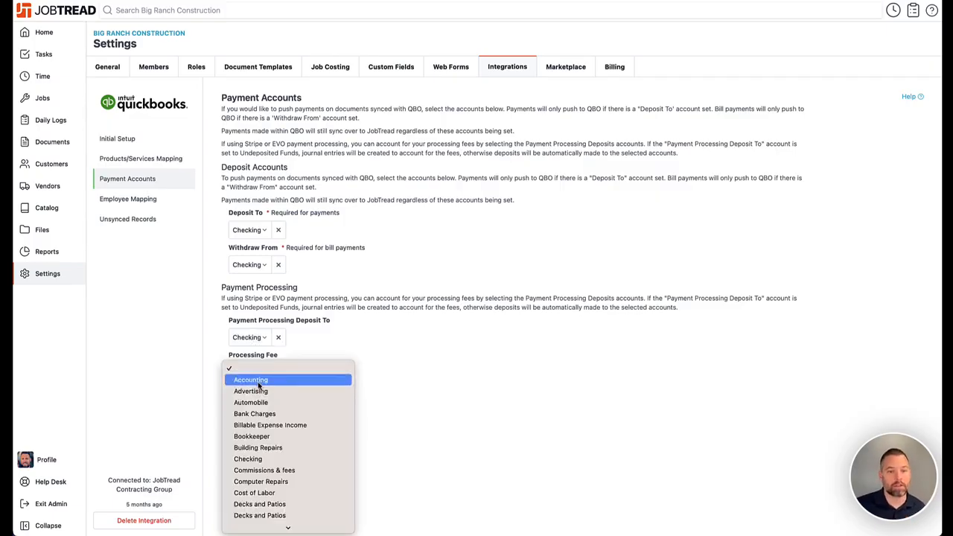
key("Escape")
left_click(143, 199)
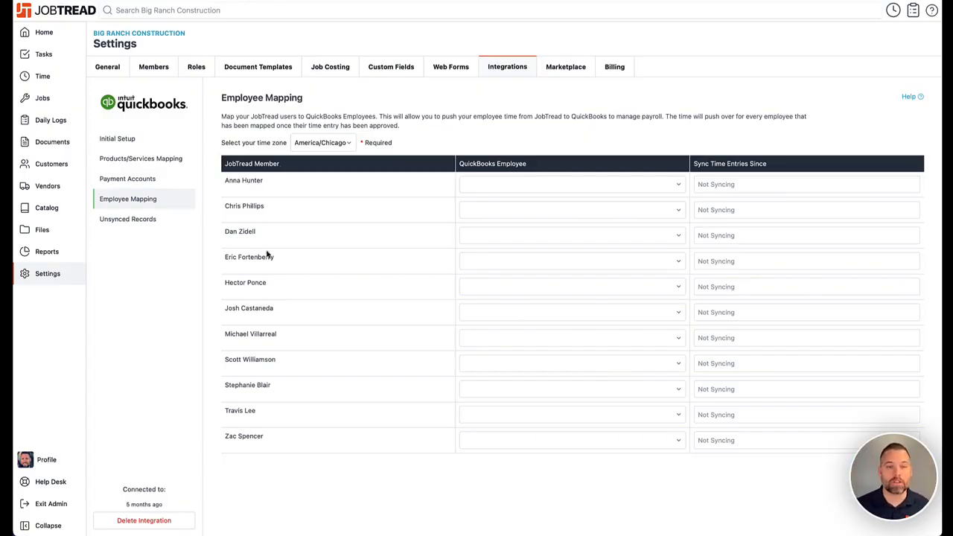
Leave the first member's QuickBooks employee and sync start date unset, then open the Time entries list
left_click(519, 183)
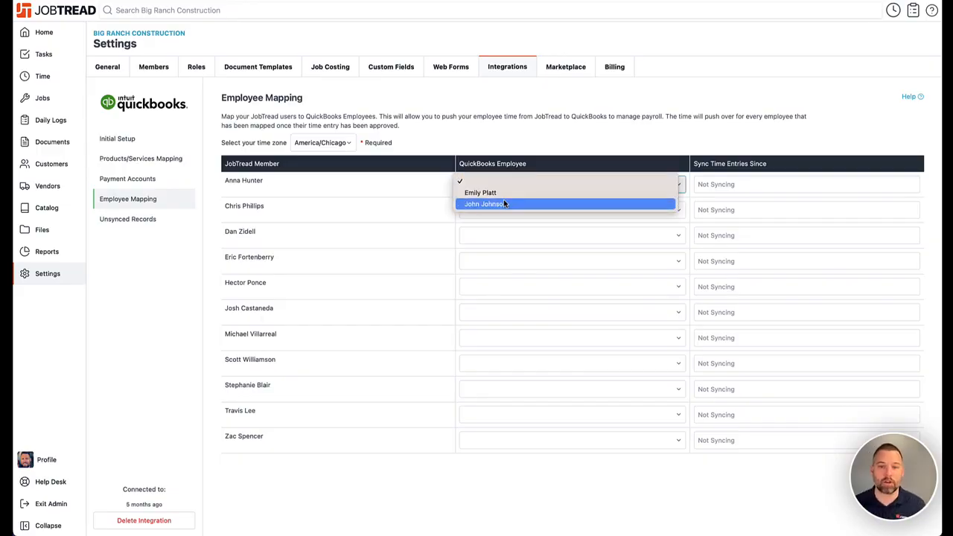
left_click(510, 141)
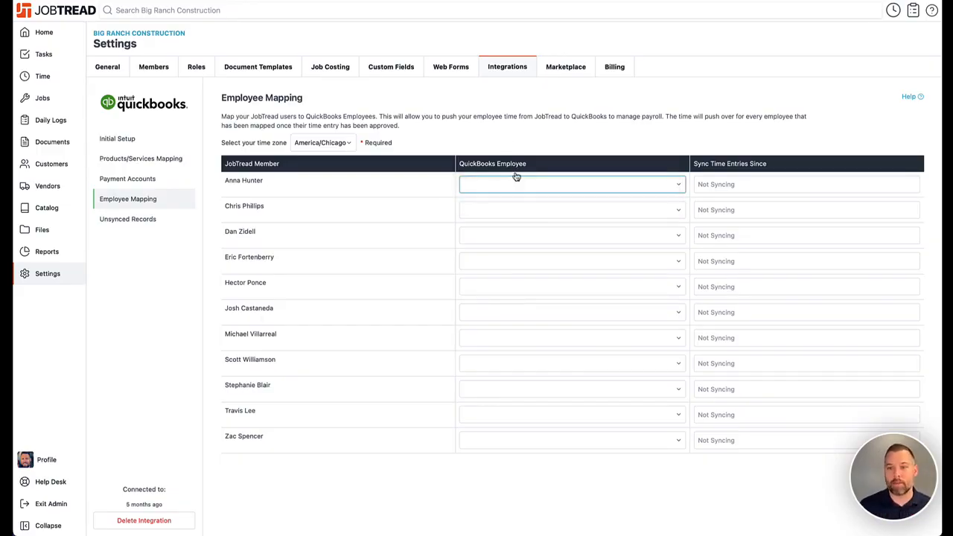
left_click(754, 187)
left_click(731, 146)
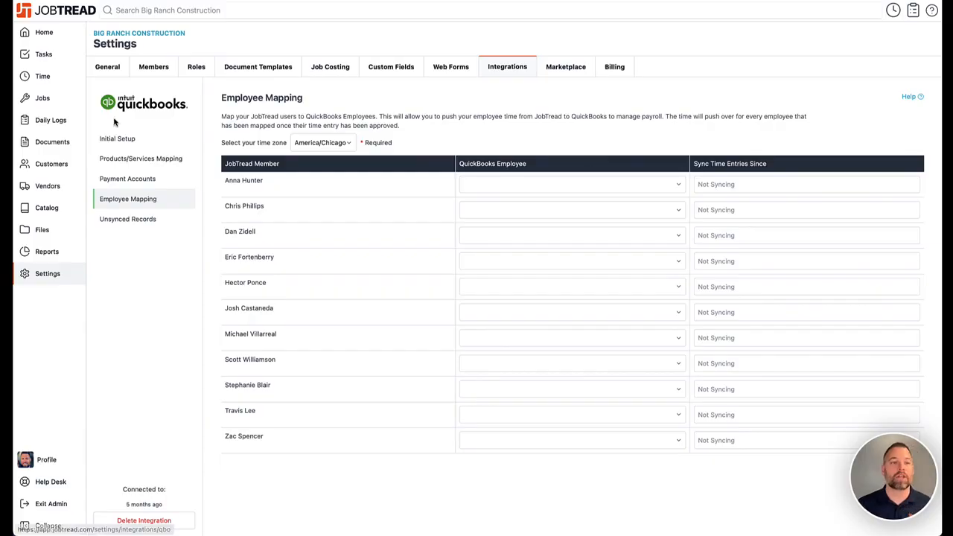
left_click(43, 77)
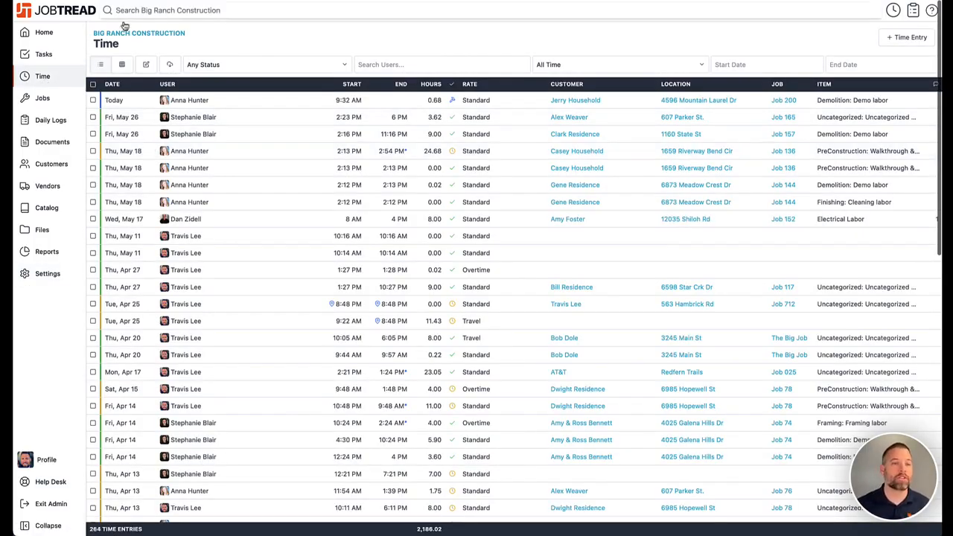
Go back from the Time page to the QuickBooks Employee Mapping settings
left_click(106, 0)
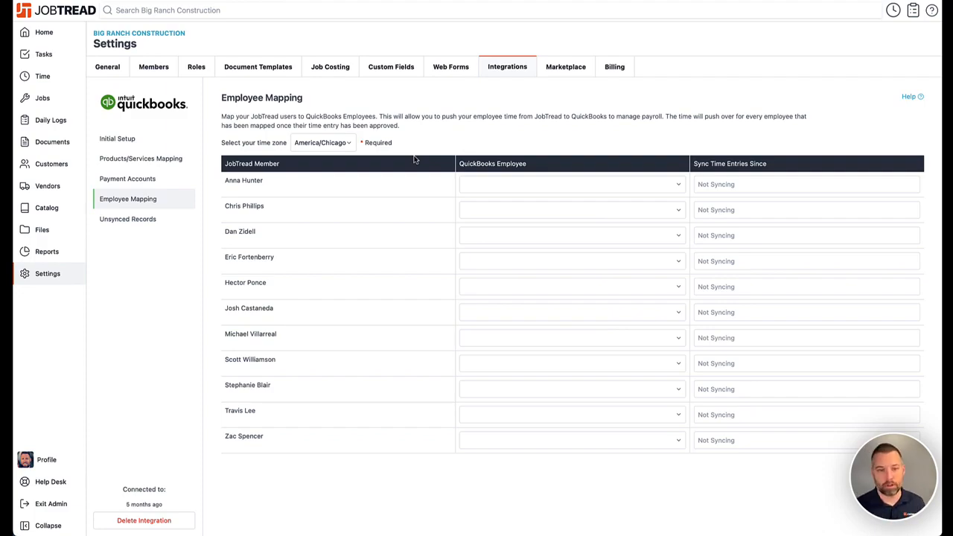
Open Unsynced Records to see the bills and invoices not yet pushed to QuickBooks
left_click(152, 225)
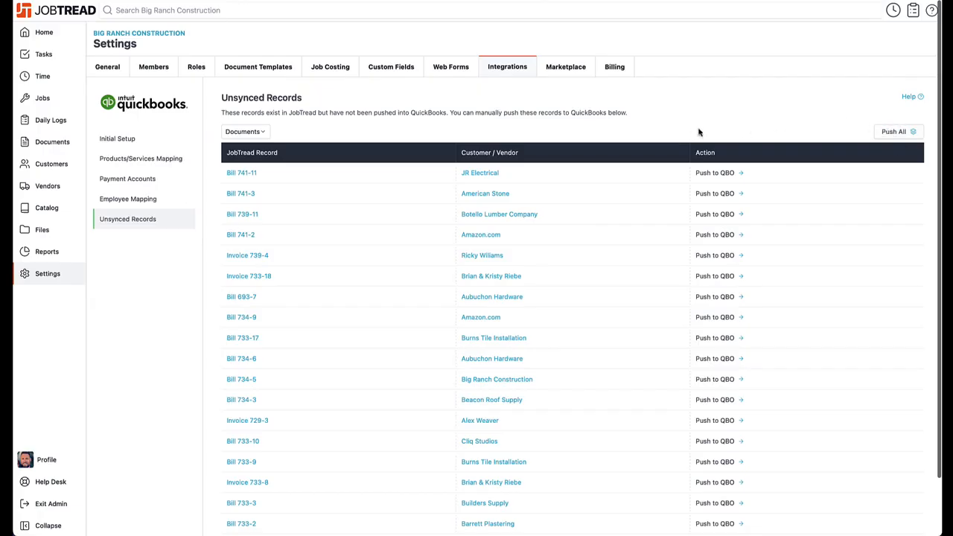
Check the unsynced record types while keeping Documents, then pass through Initial Setup to the Integrations tab
left_click(262, 133)
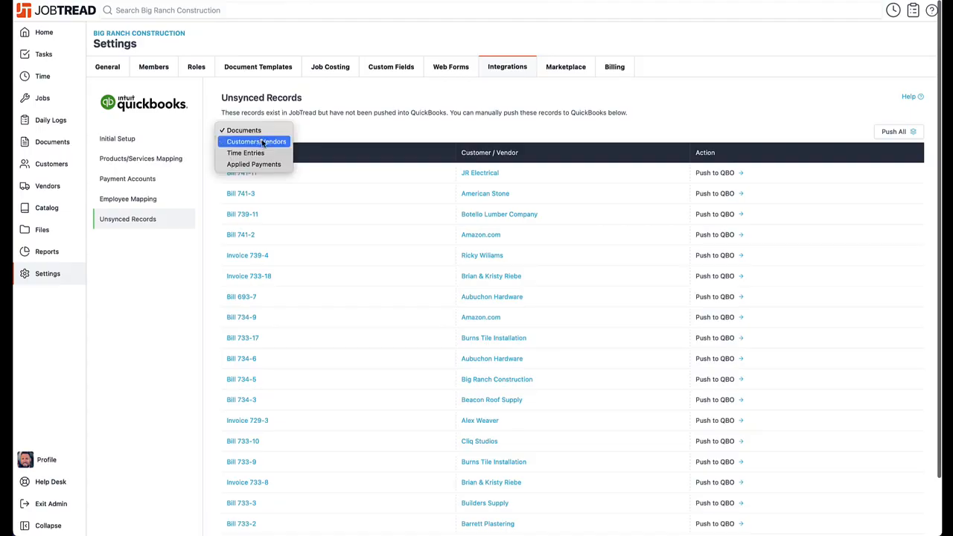
left_click(318, 132)
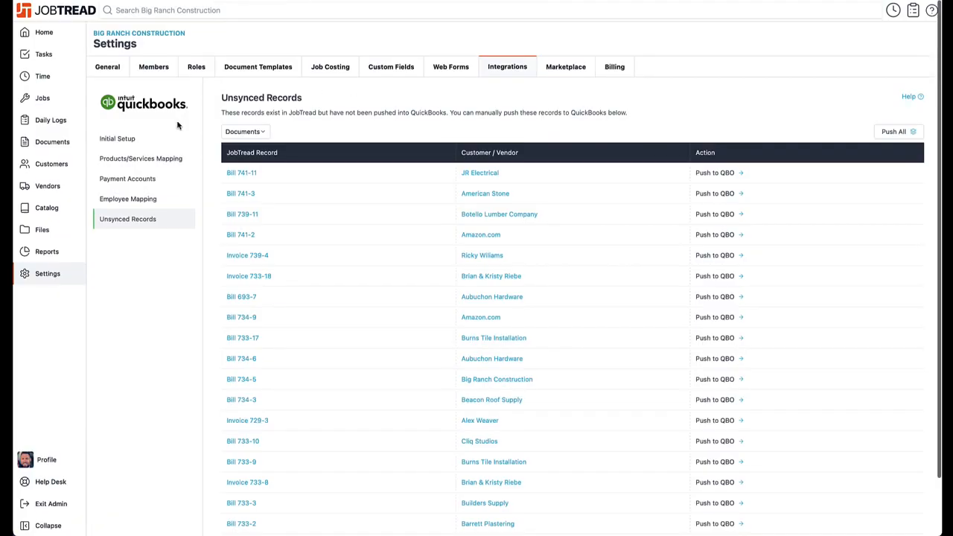
left_click(136, 144)
left_click(504, 74)
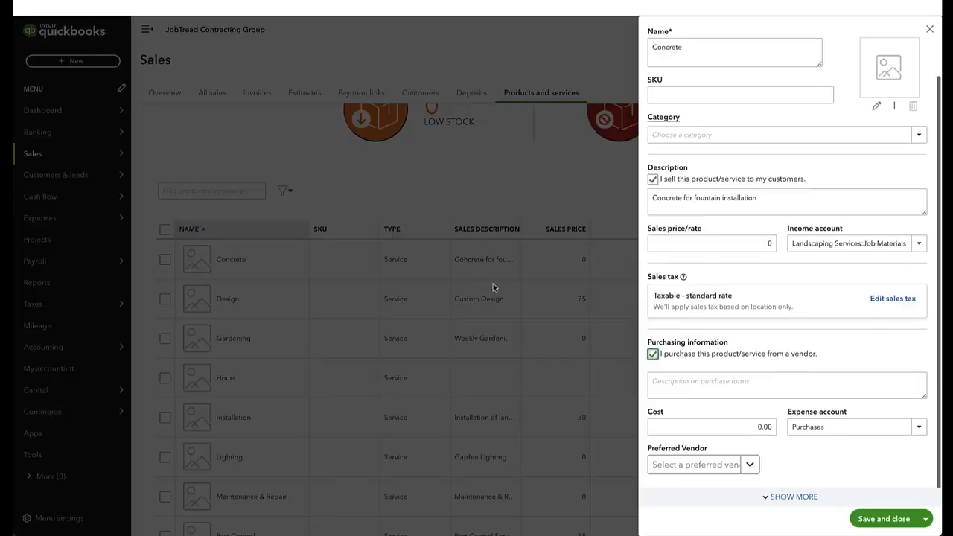
Close the Concrete panel and create a new Expense from the Expense Transactions list
left_click(929, 29)
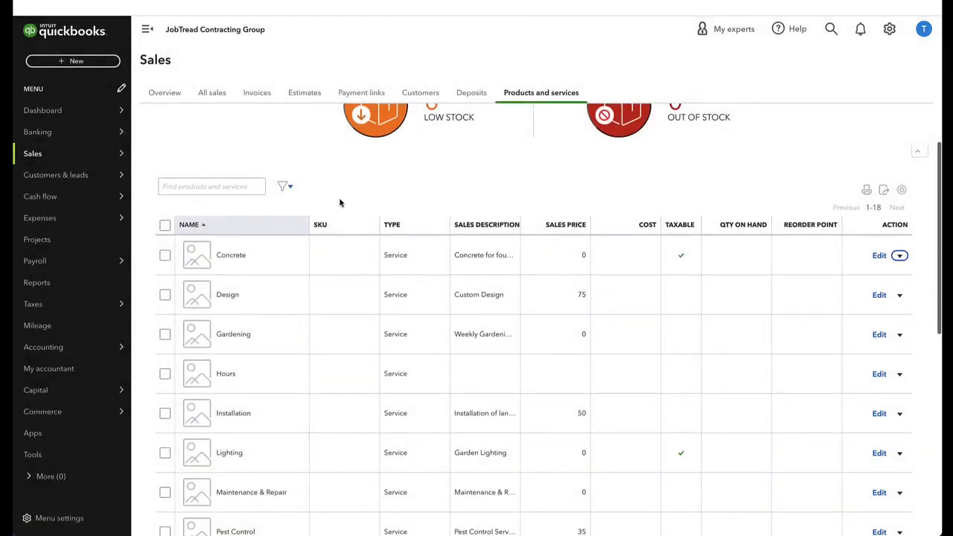
mouse_move(108, 218)
left_click(153, 215)
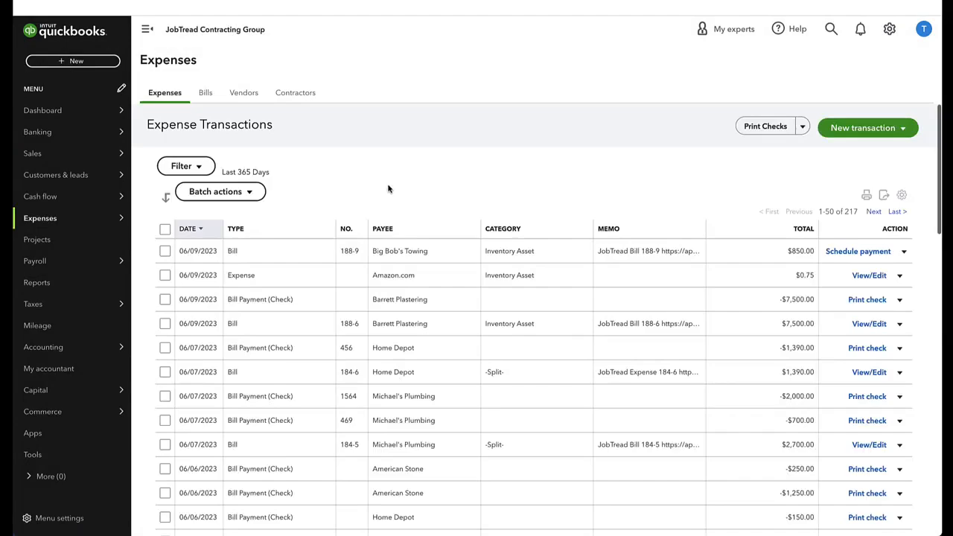
left_click(841, 129)
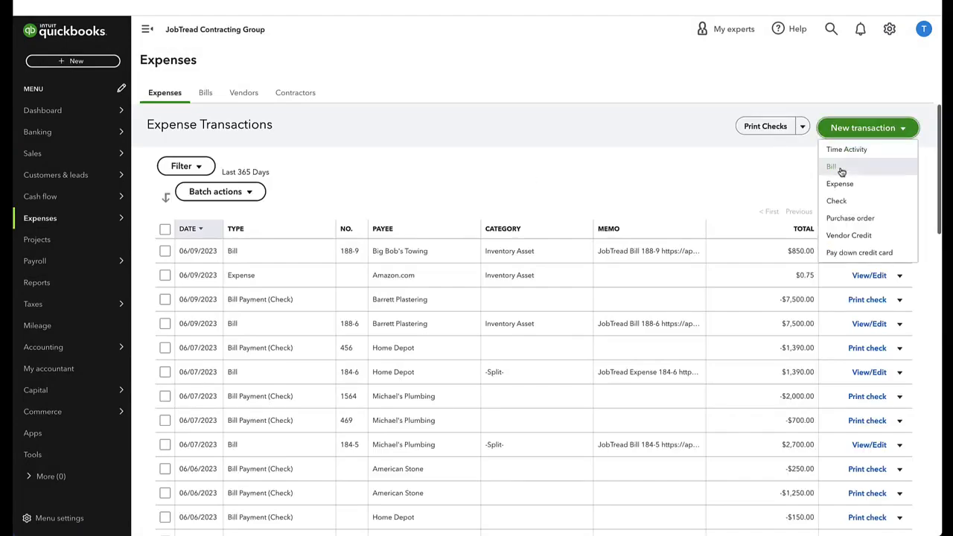
left_click(841, 183)
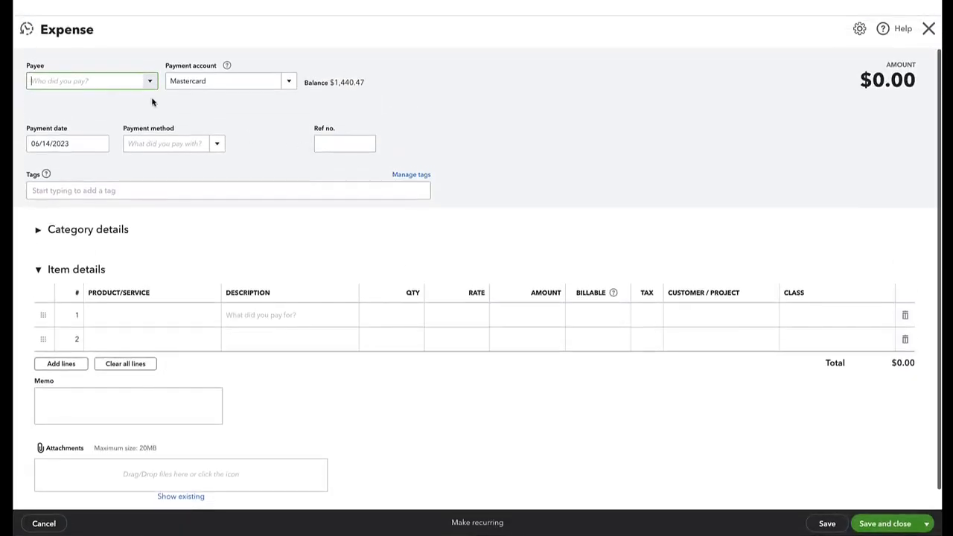
left_click(143, 86)
left_click(130, 157)
left_click(172, 319)
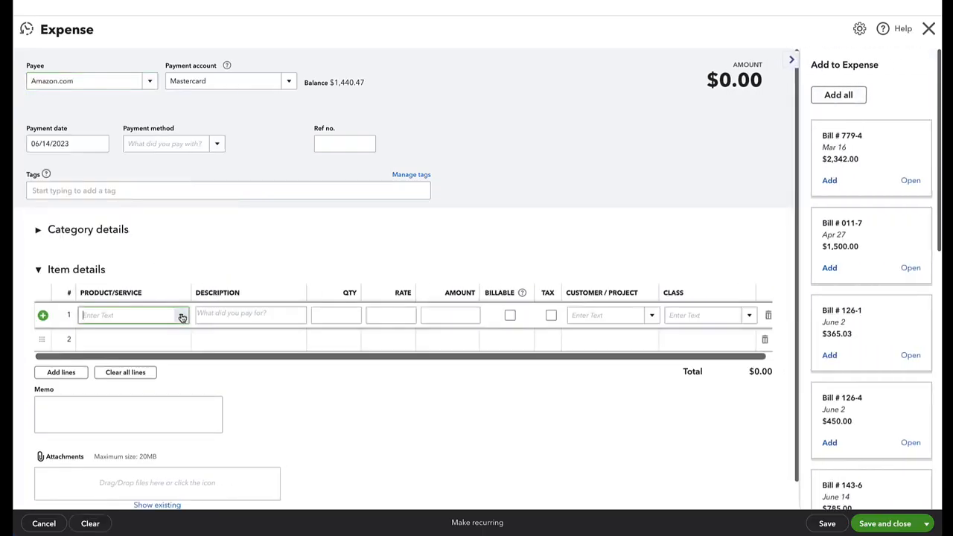
left_click(180, 315)
left_click(167, 380)
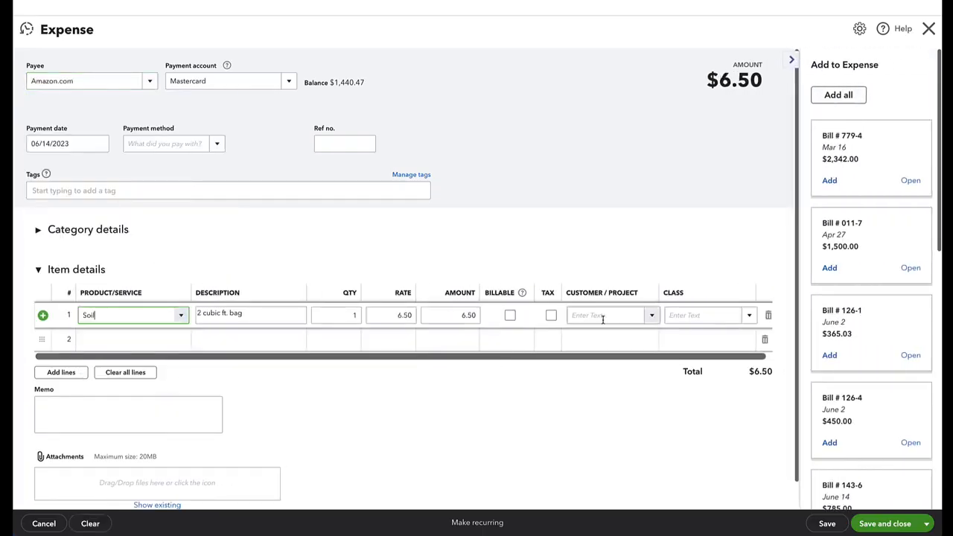
left_click(650, 316)
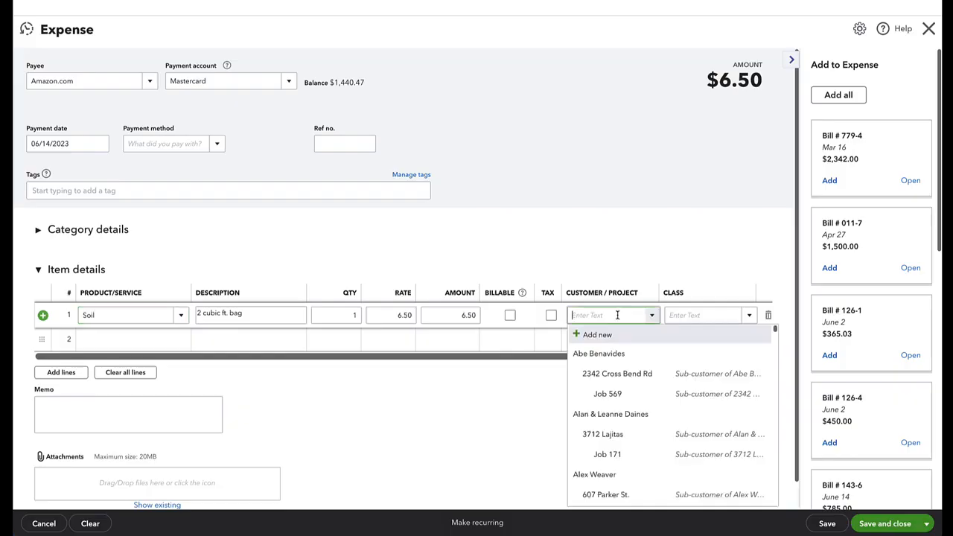
left_click(623, 395)
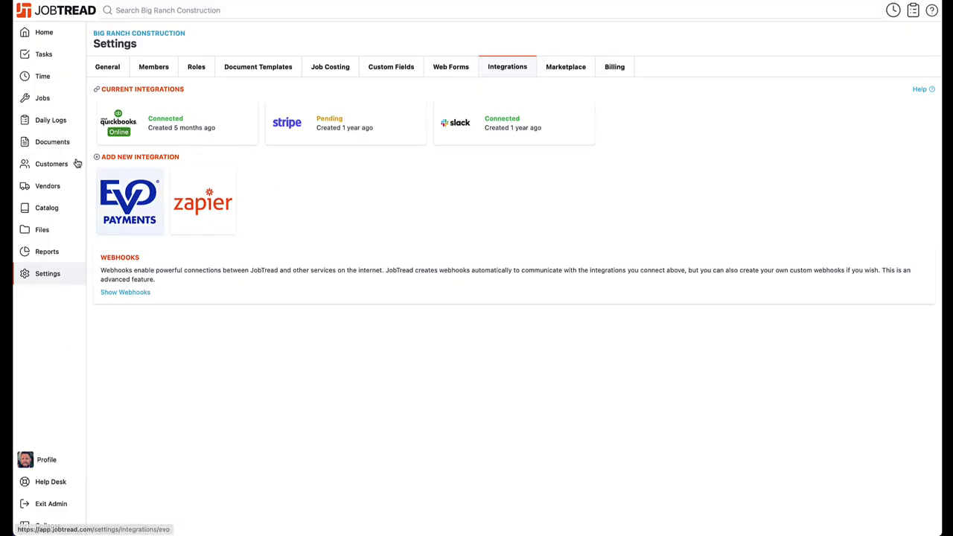
Search documents for 'expense', open Expense 569-54, then view Job 569's Budget
left_click(58, 149)
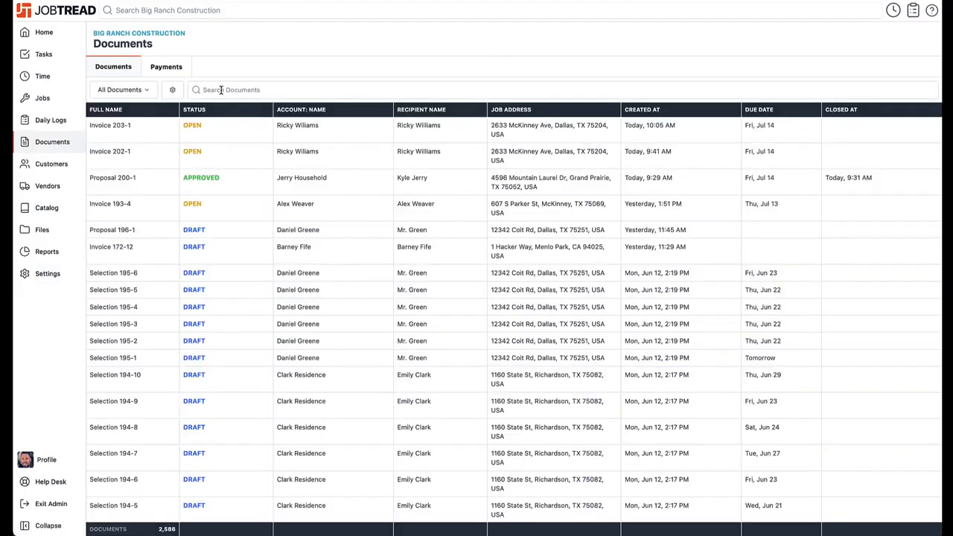
left_click(220, 89)
type("expense")
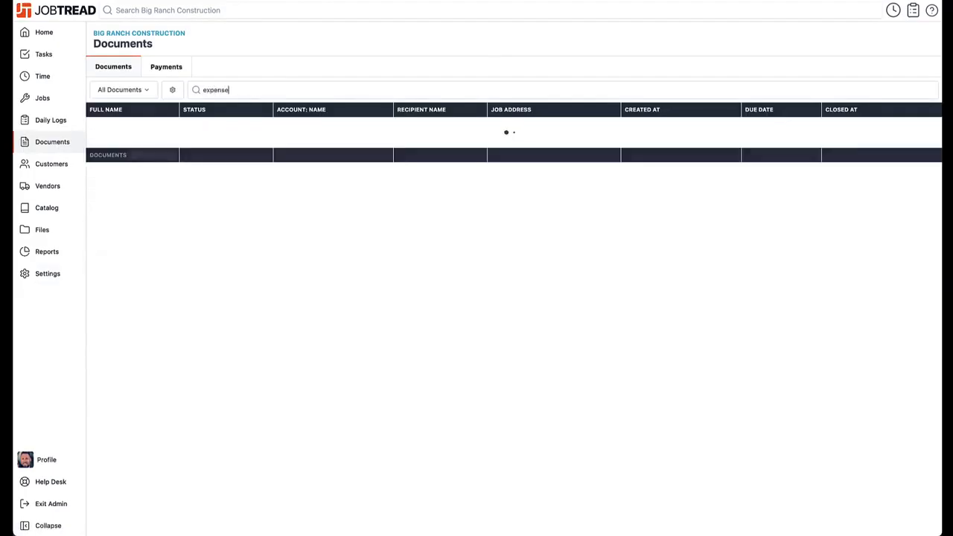
left_click(203, 128)
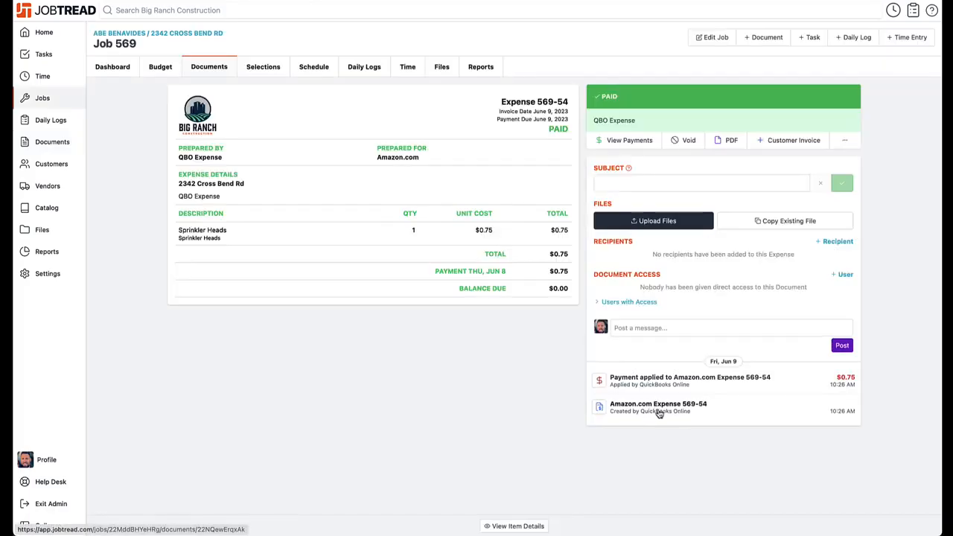
left_click(161, 69)
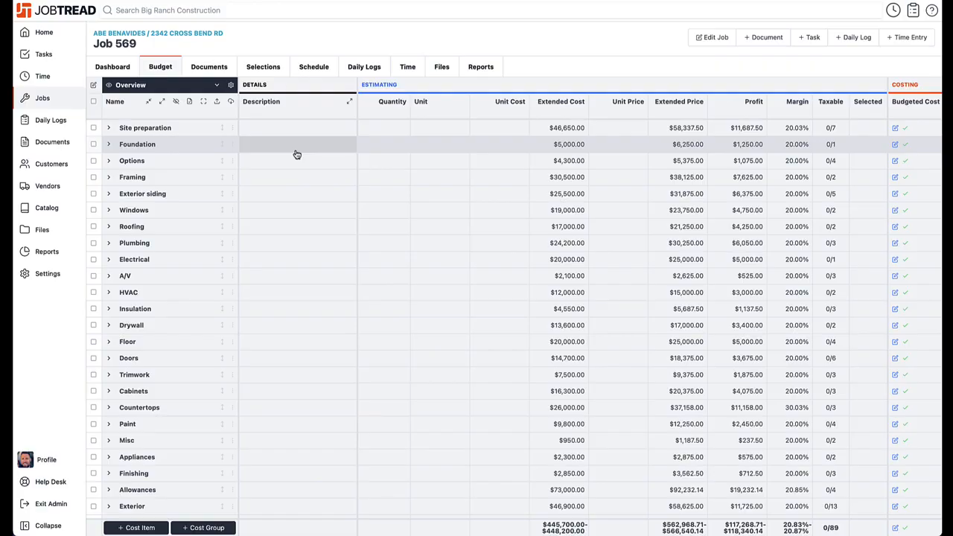
Scroll through Job 569's budget table, then open the job's Reports tab
scroll(296, 154, "down", 5)
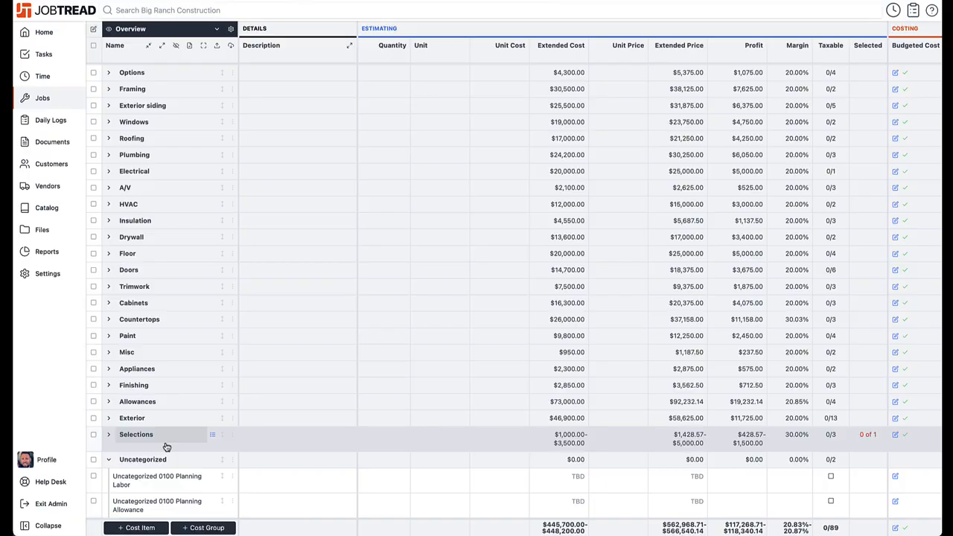
scroll(268, 268, "up", 3)
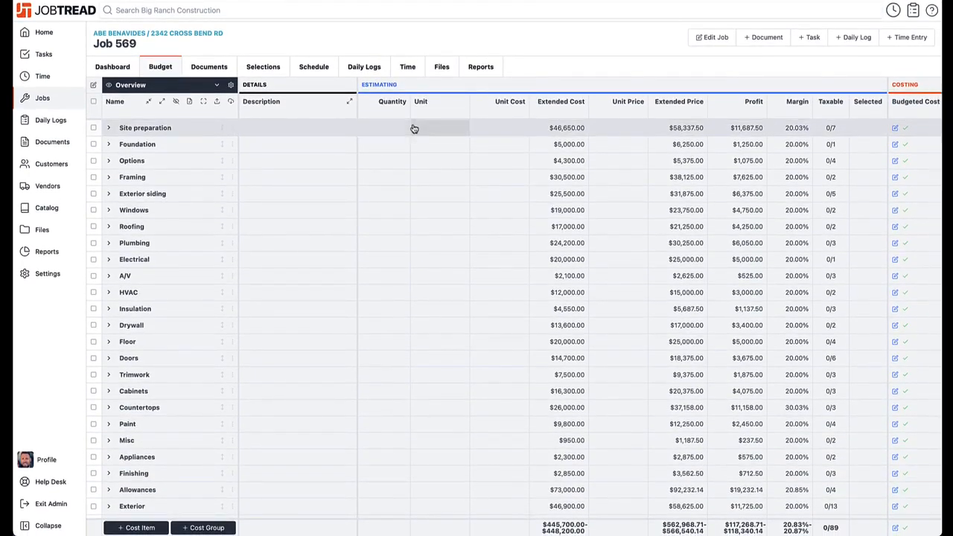
scroll(413, 127, "down", 1)
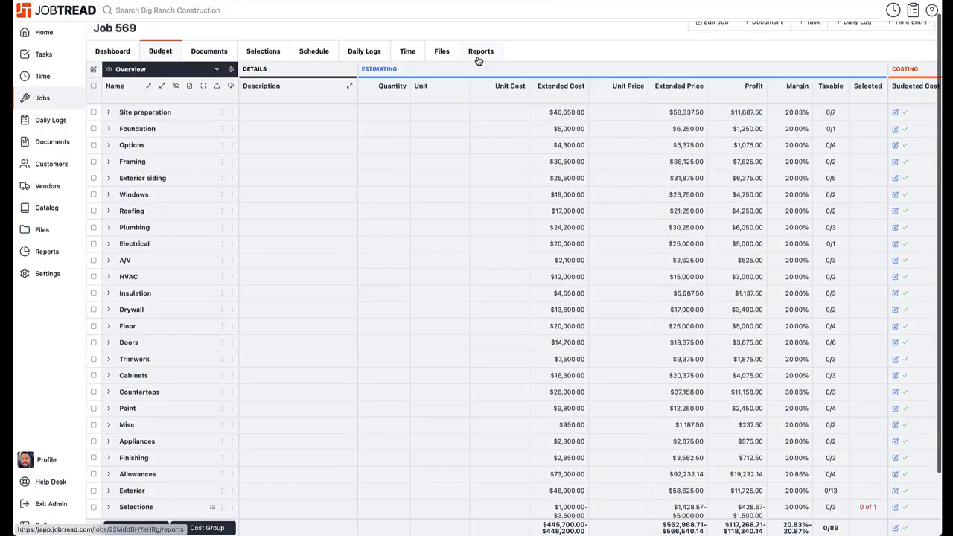
left_click(478, 58)
Assign the $125.00 Rock Fountain expense 569-53 to the Sprinkler system budget line
scroll(479, 266, "down", 2)
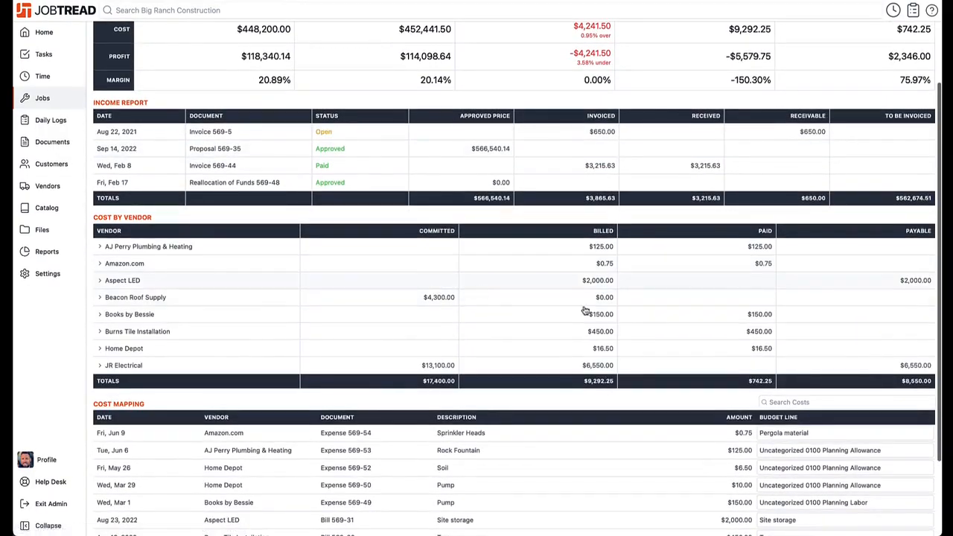
scroll(722, 357, "down", 2)
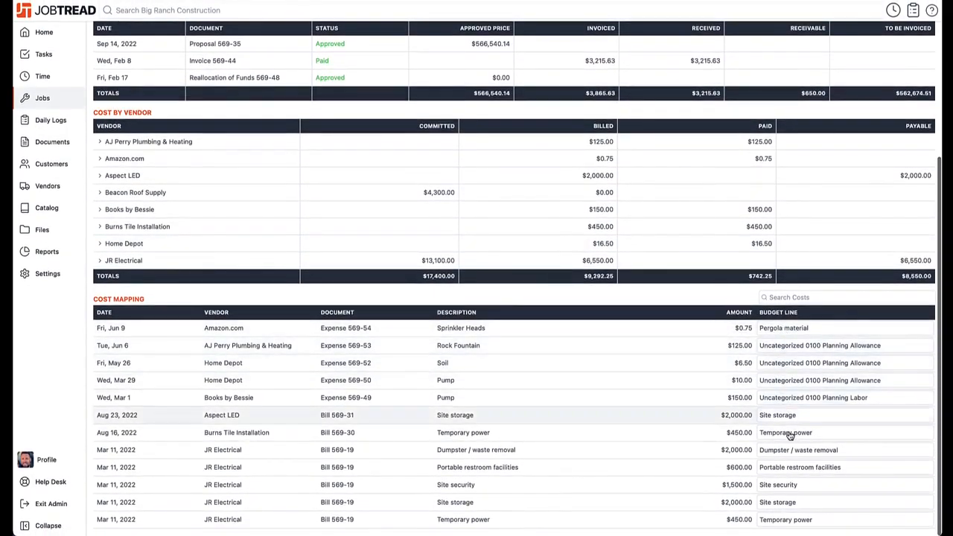
left_click(787, 346)
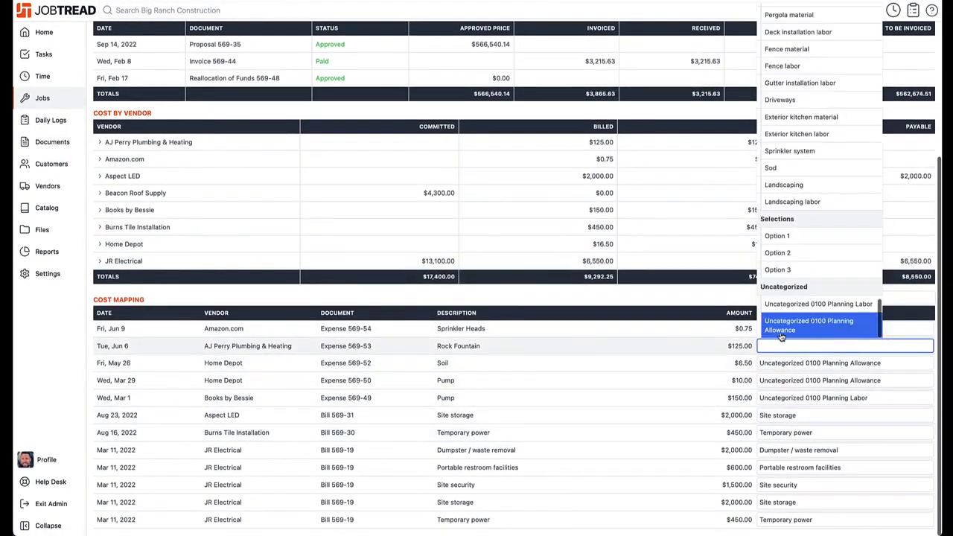
left_click(769, 151)
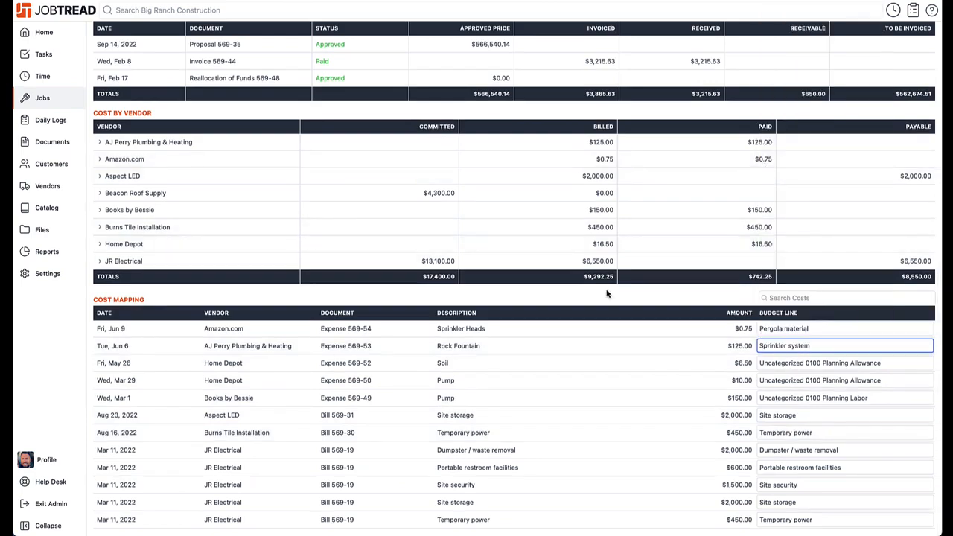